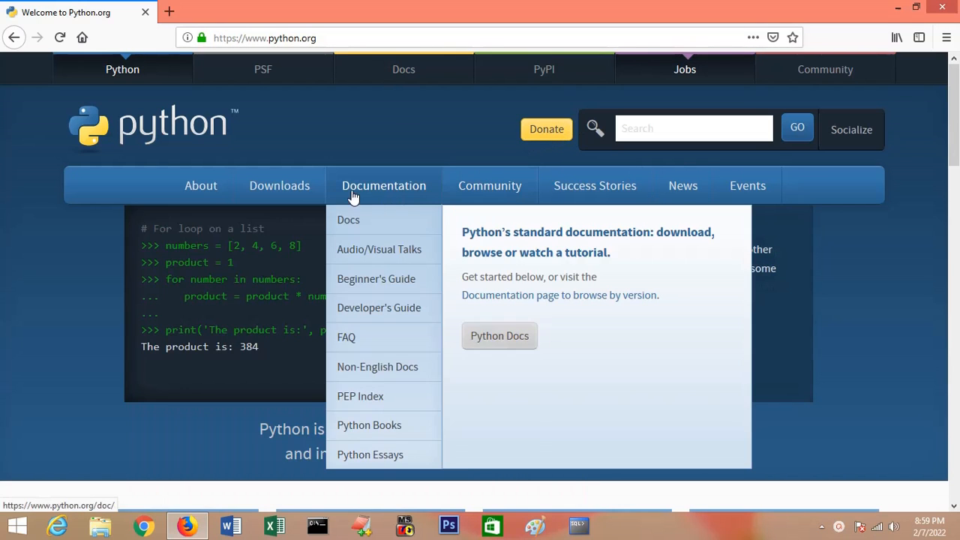
Step: Try to download the Python 3.10.2 installer for Windows from python.org and check the state of the download
mouse_move(232, 195)
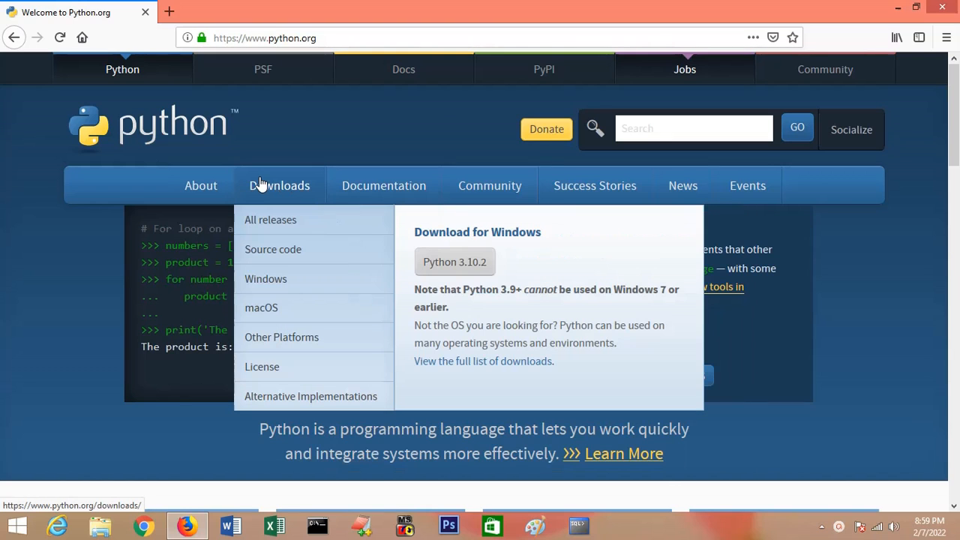
left_click(450, 270)
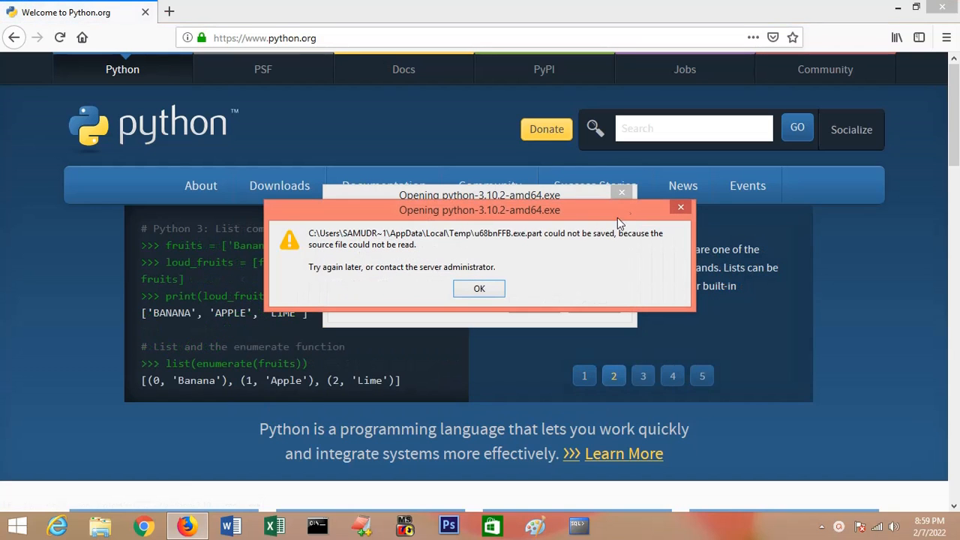
left_click(496, 293)
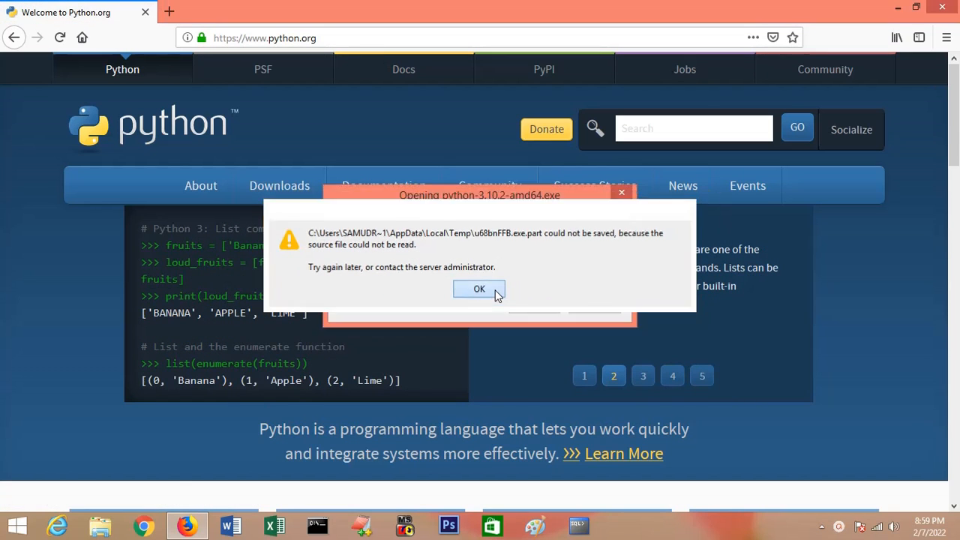
mouse_move(292, 187)
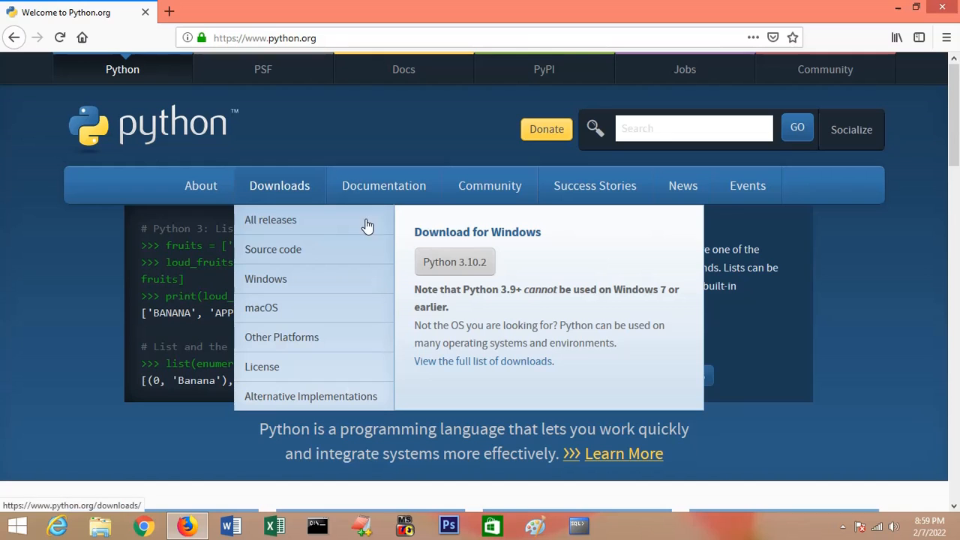
left_click(451, 269)
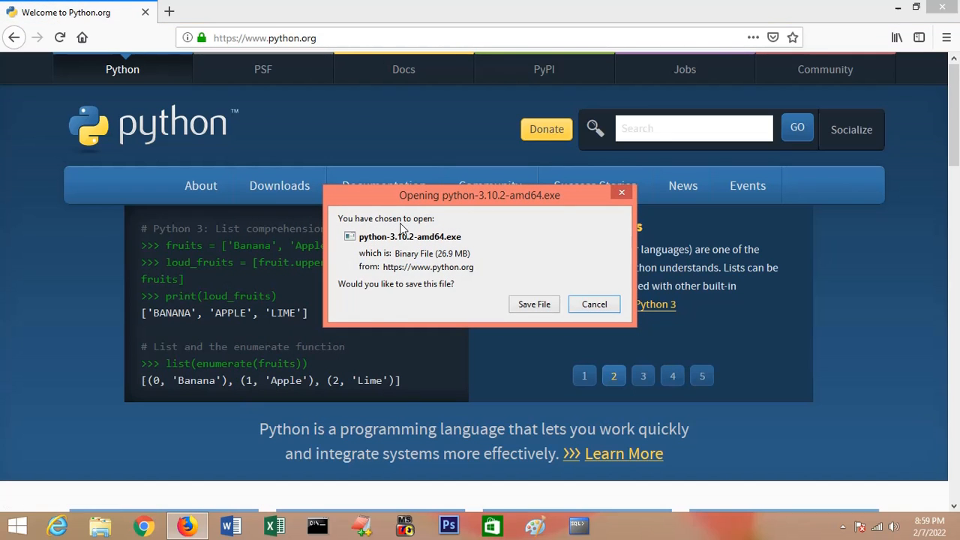
left_click(549, 305)
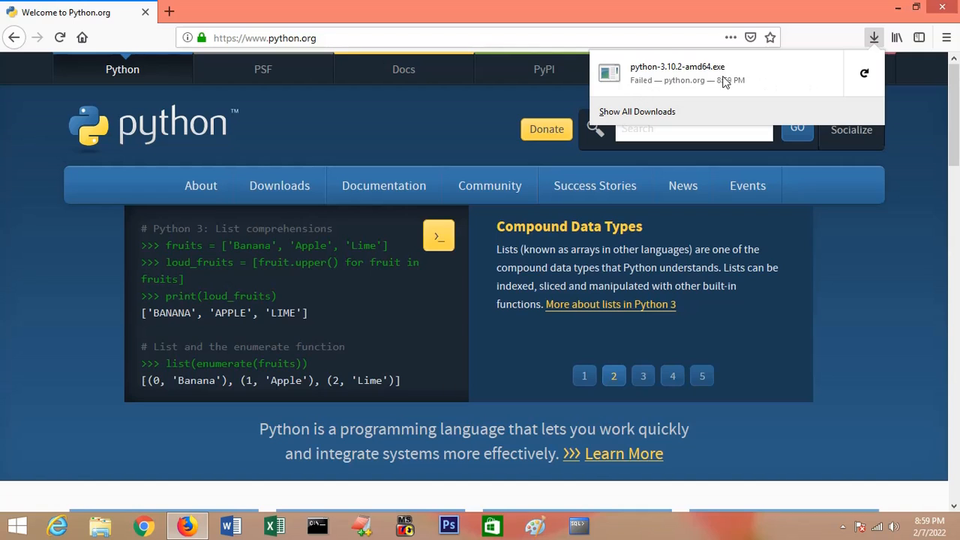
left_click(872, 38)
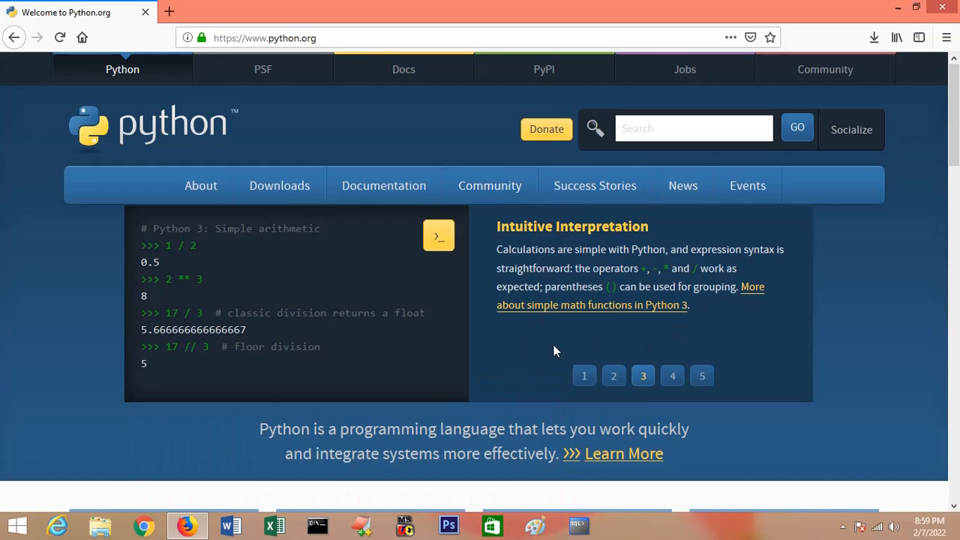
Step: Download the Python 3.10.2 installer for Windows again and save the file
mouse_move(274, 197)
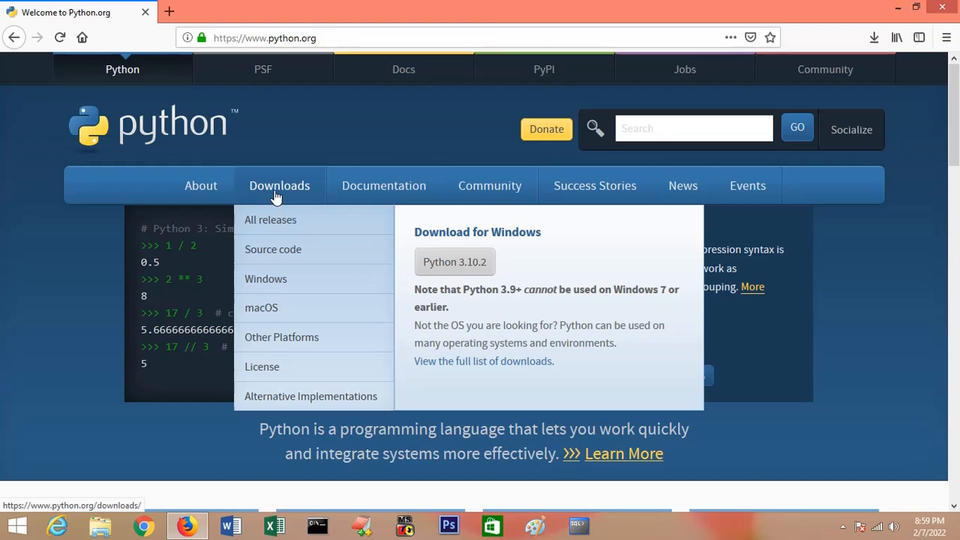
left_click(473, 268)
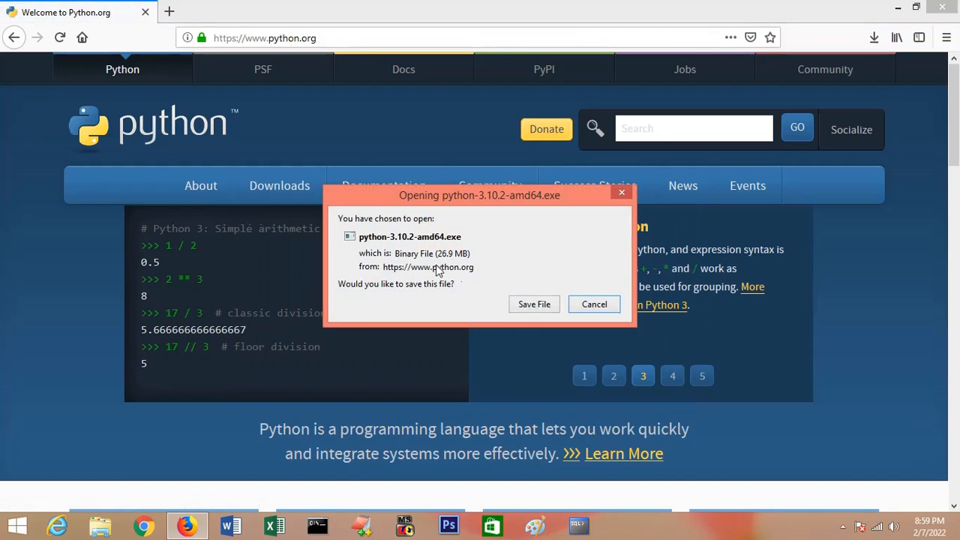
left_click(531, 306)
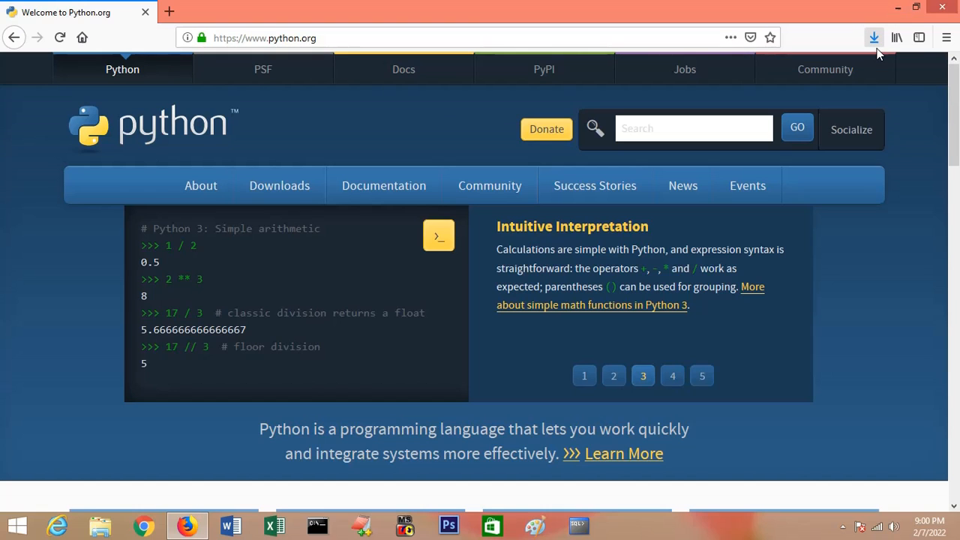
Step: Run the downloaded python-3.10.2-amd64(1).exe, install Python with the default settings, and dismiss the setup and downloads windows
key("ctrl+j")
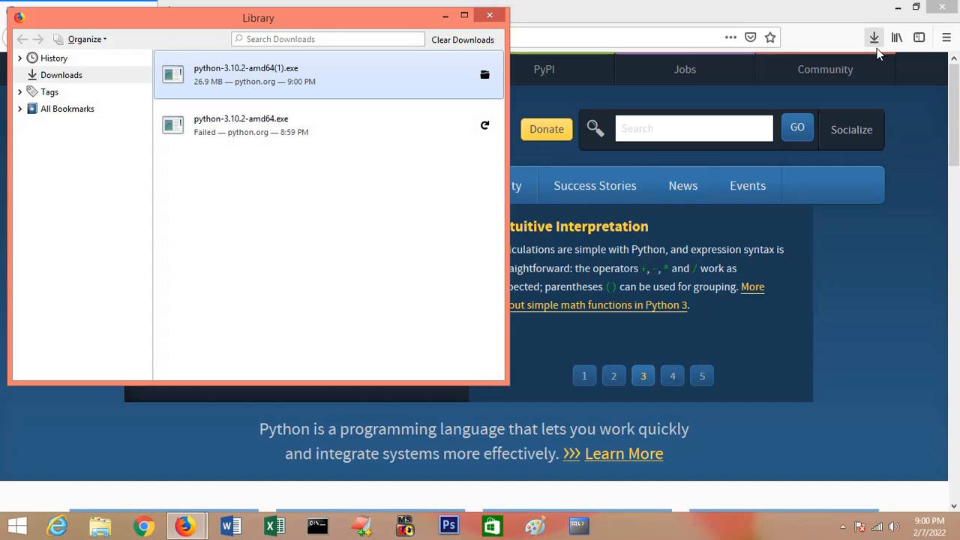
double_click(238, 81)
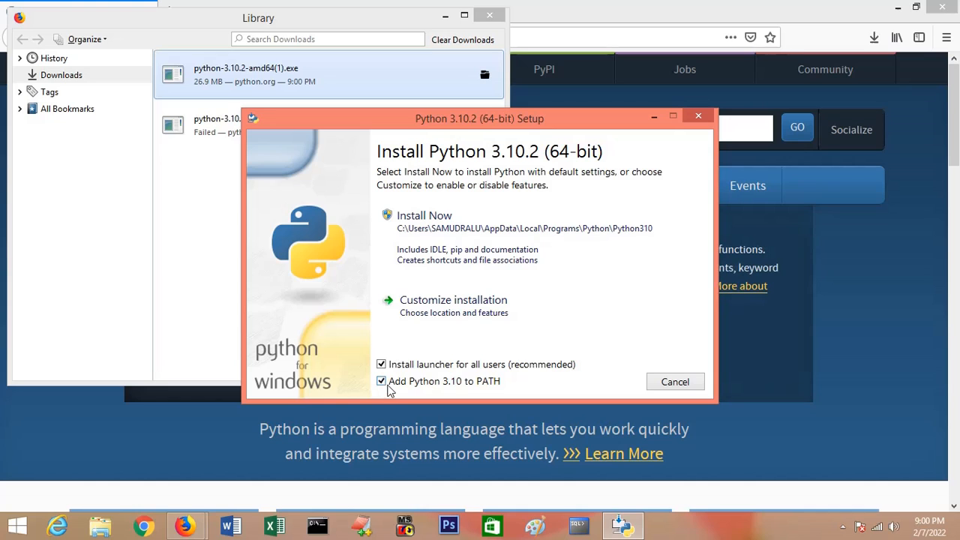
left_click(435, 232)
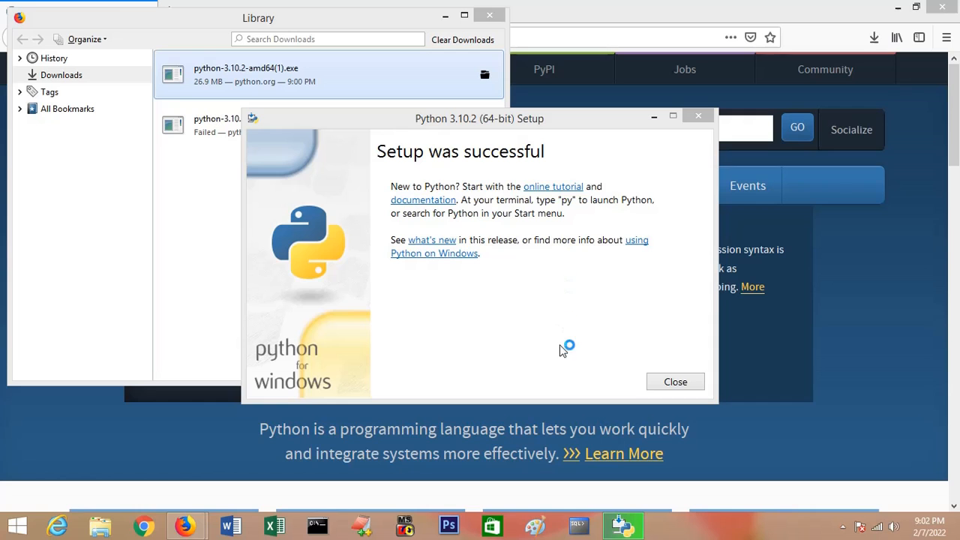
left_click(667, 382)
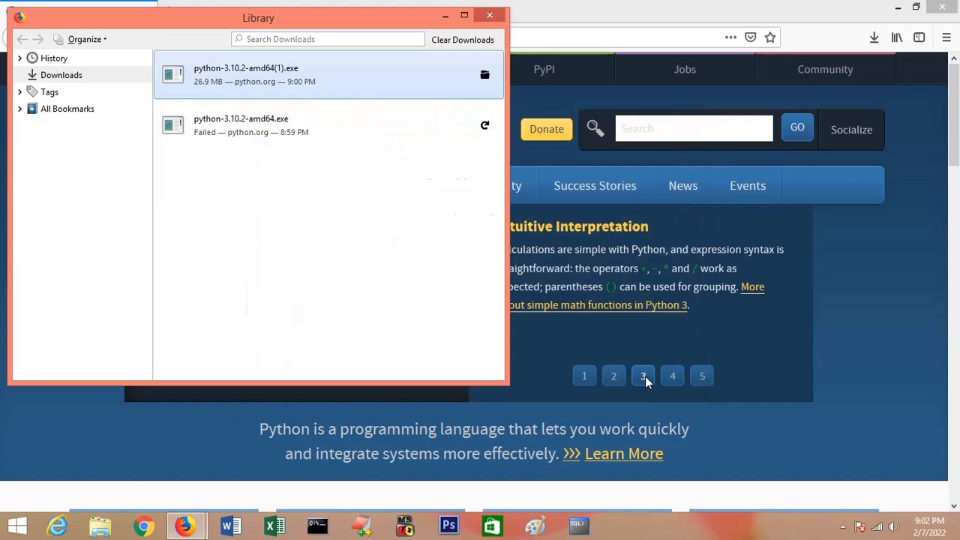
left_click(444, 16)
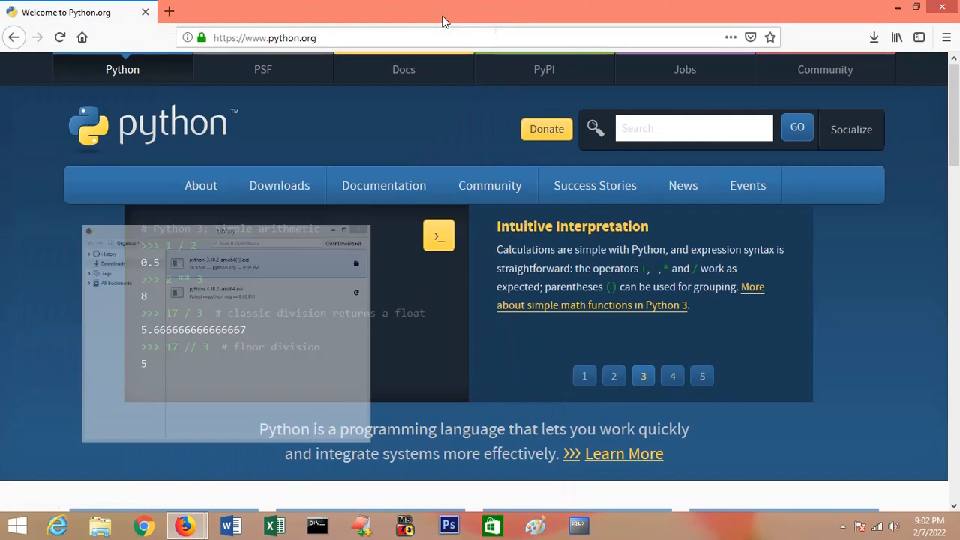
Step: Look through the Python34 folder on Local Disk (C:) in File Explorer and return to the drive's root
left_click(100, 530)
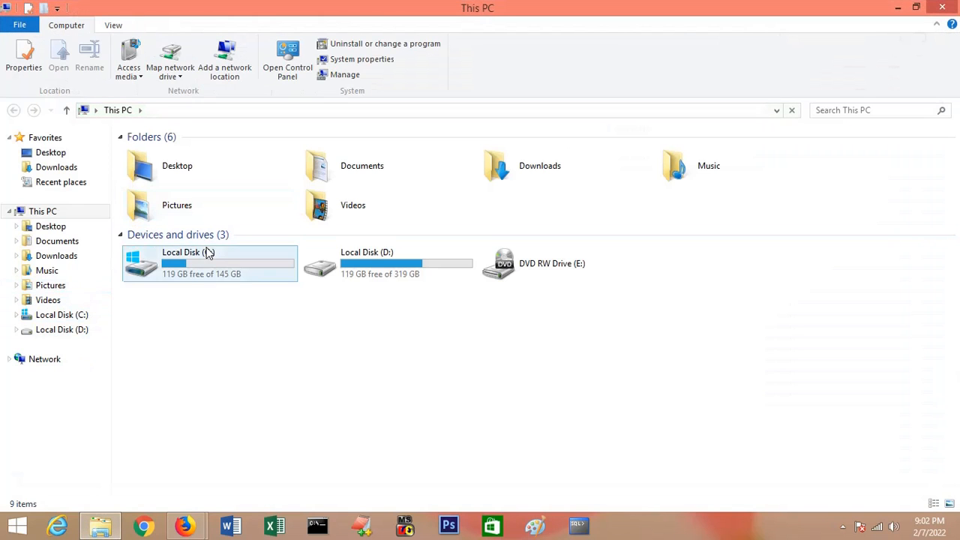
double_click(206, 276)
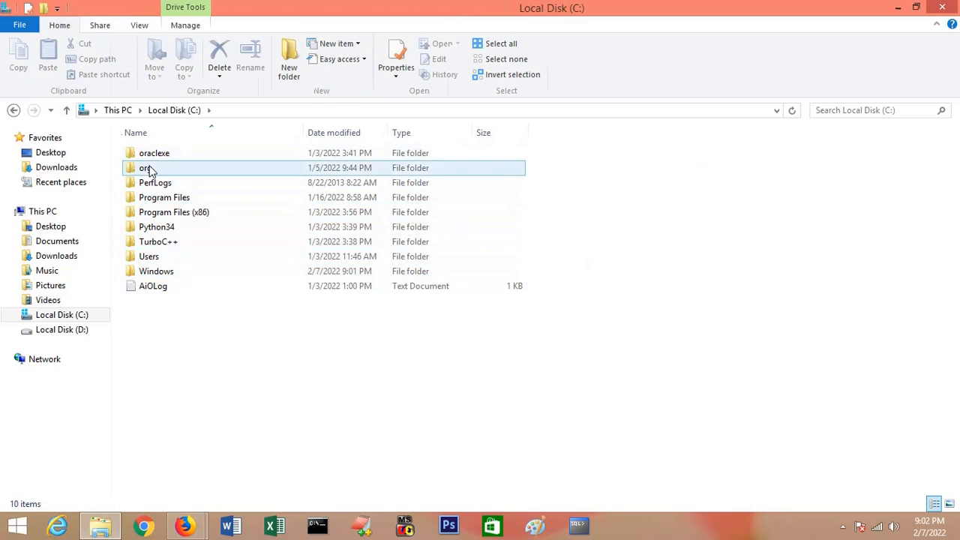
left_click(172, 231)
double_click(172, 231)
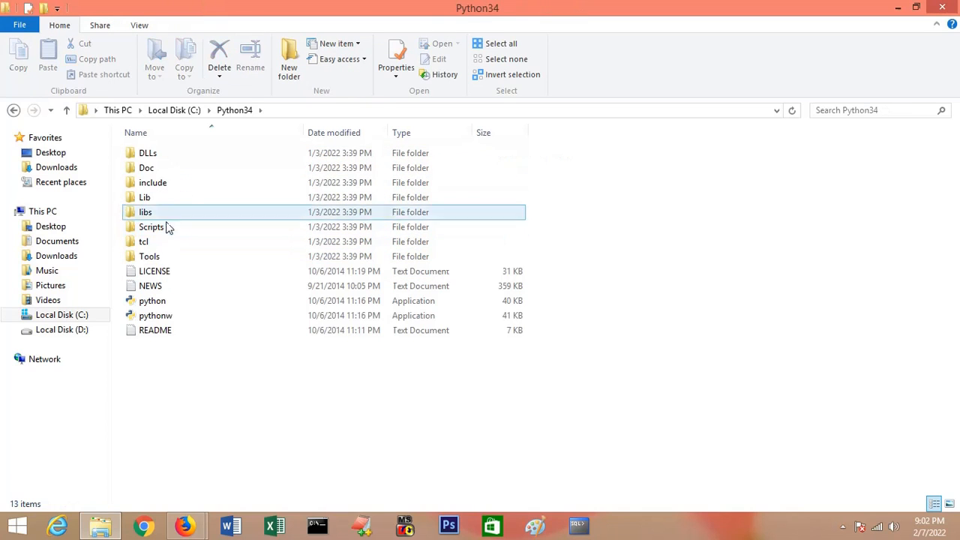
left_click(174, 110)
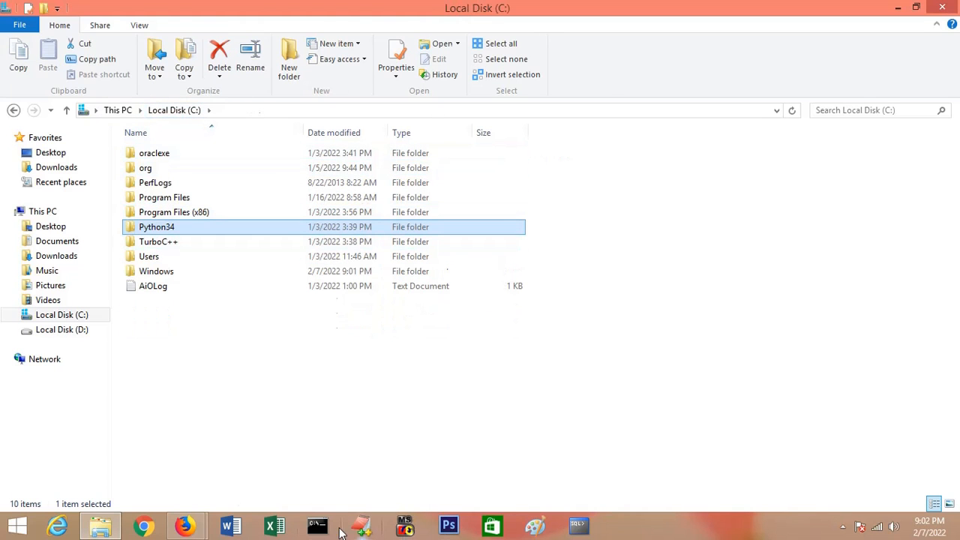
Step: Open Command Prompt and query the installed Python version with python --version
left_click(319, 527)
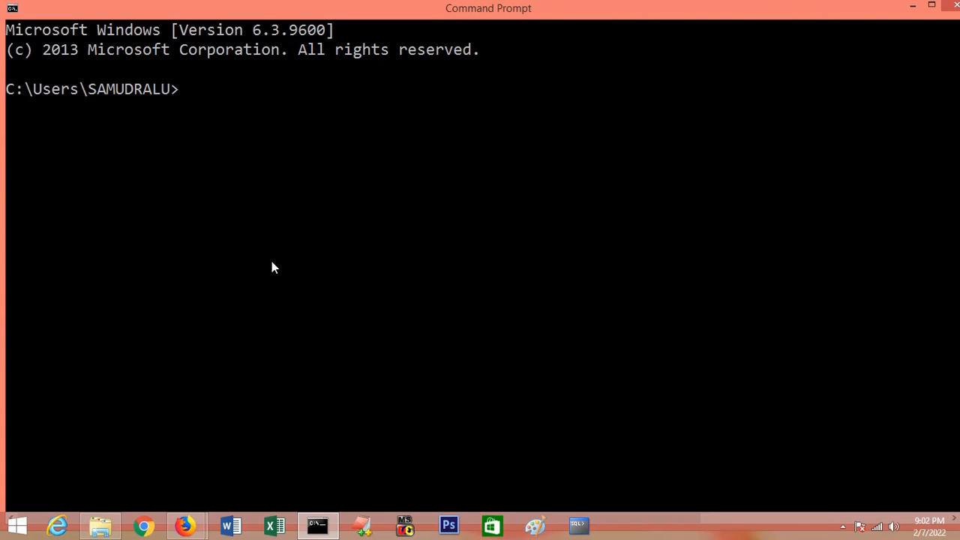
type("ptyo")
key("BackSpace")
key("BackSpace")
type("yt")
key("BackSpace")
key("BackSpace")
type("ython --version")
key("Return")
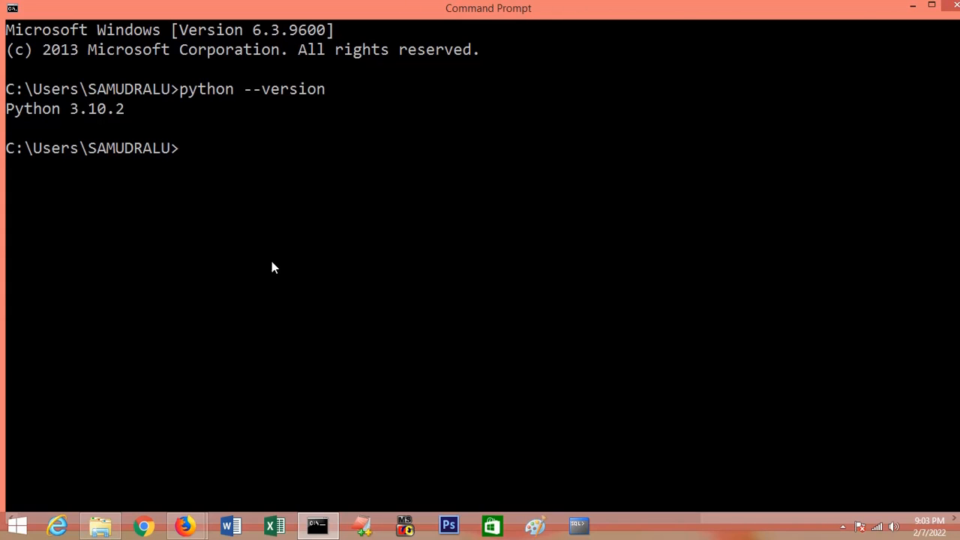
Step: Highlight the version line returned in Command Prompt, and minimize the window
right_click(98, 109)
left_click(112, 118)
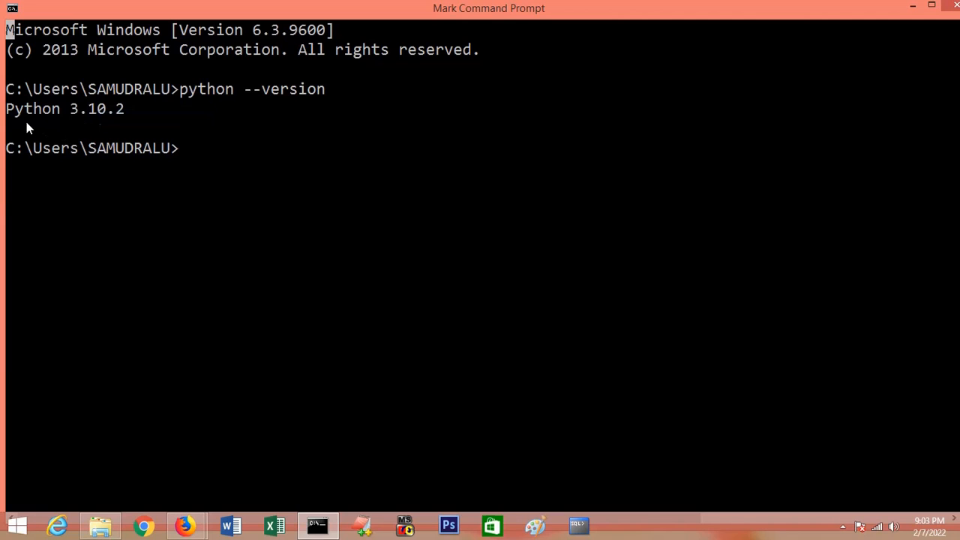
left_click_drag(6, 108, 137, 116)
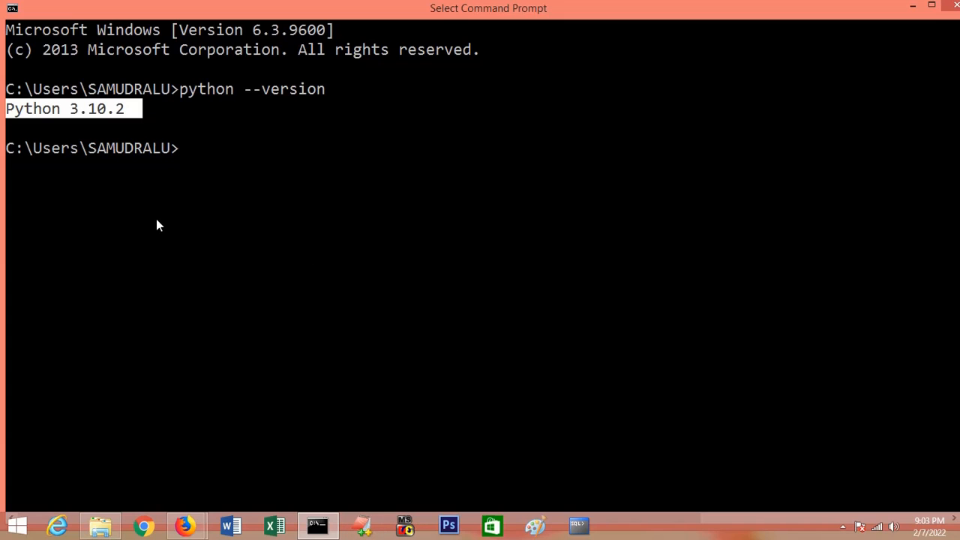
left_click(912, 9)
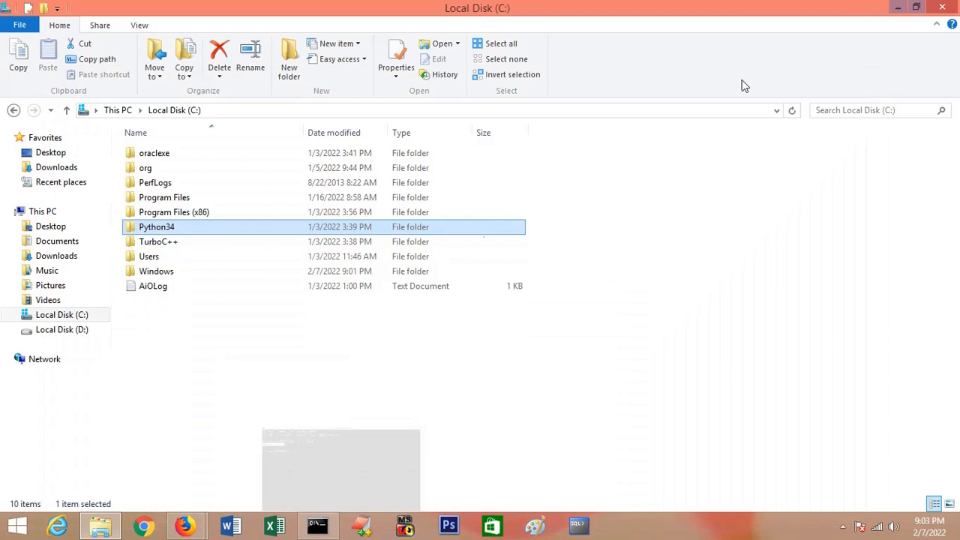
Step: Launch the python application from the C:\Python34 folder and maximize its console window
double_click(177, 230)
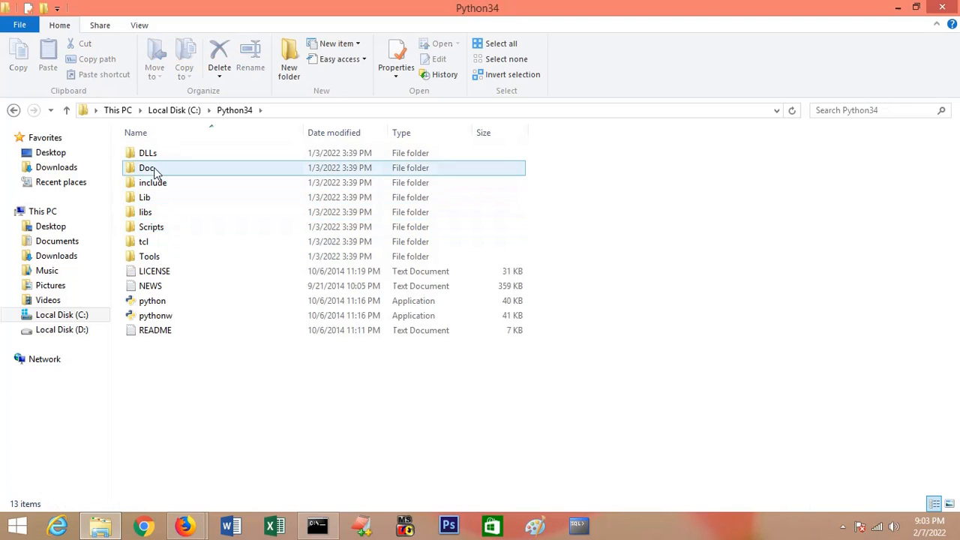
left_click(165, 306)
double_click(160, 307)
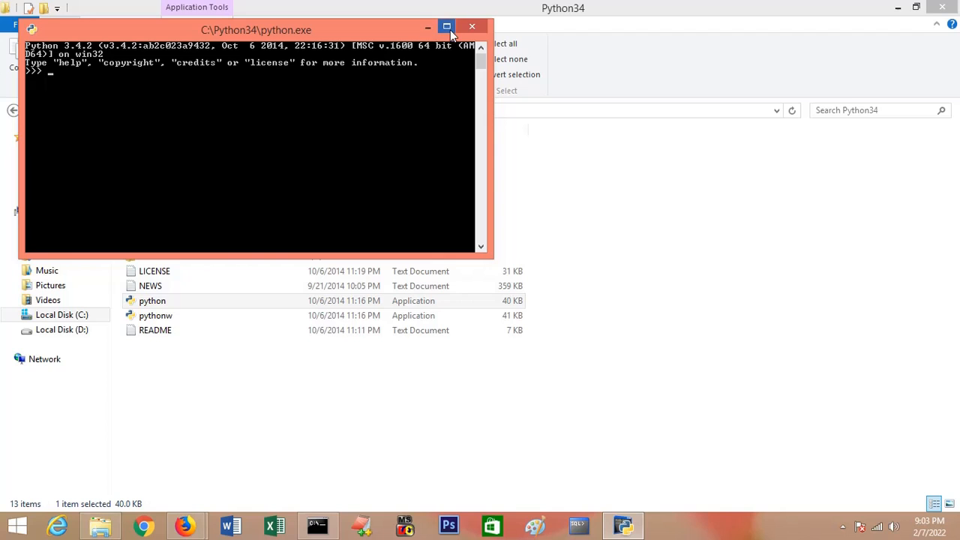
left_click(447, 27)
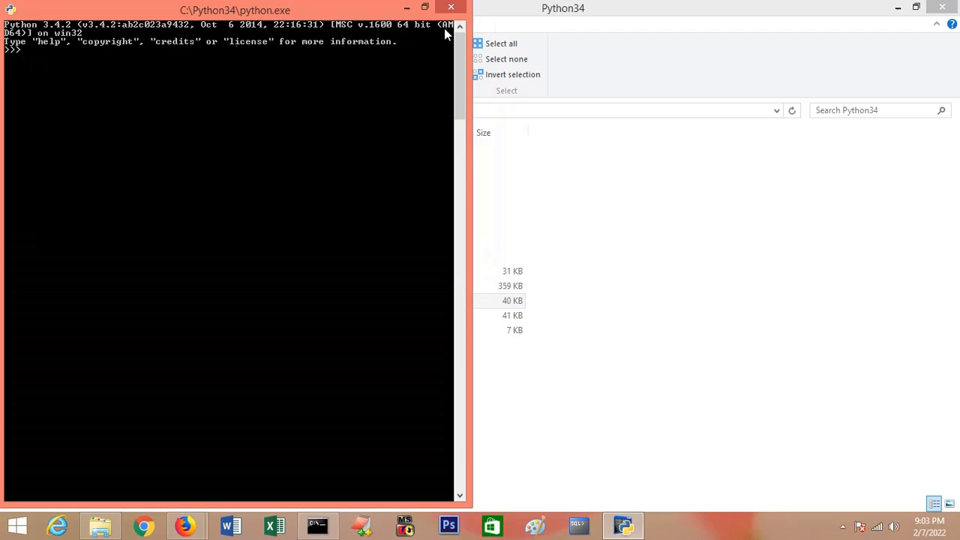
Step: Set the Python console's font to Consolas at size 28
left_click(10, 9)
left_click(53, 145)
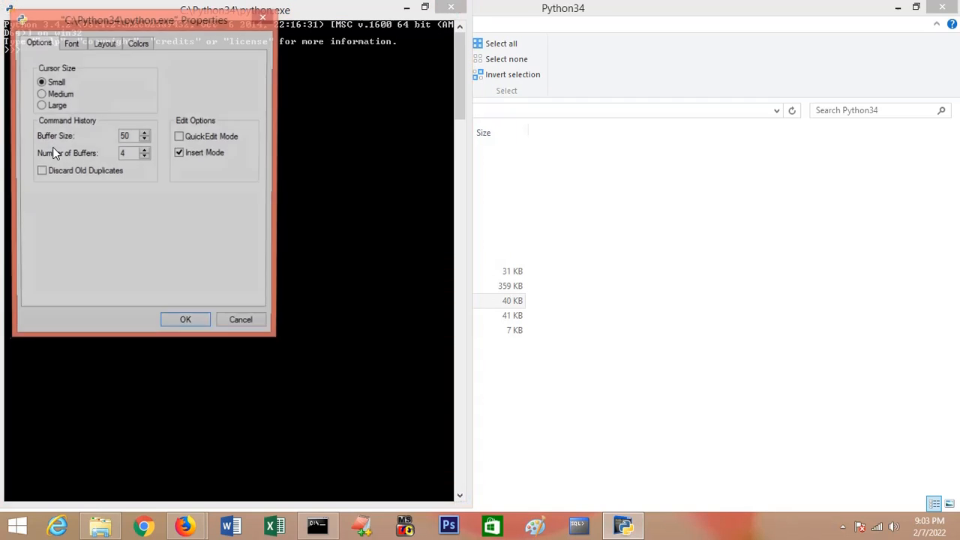
left_click(72, 45)
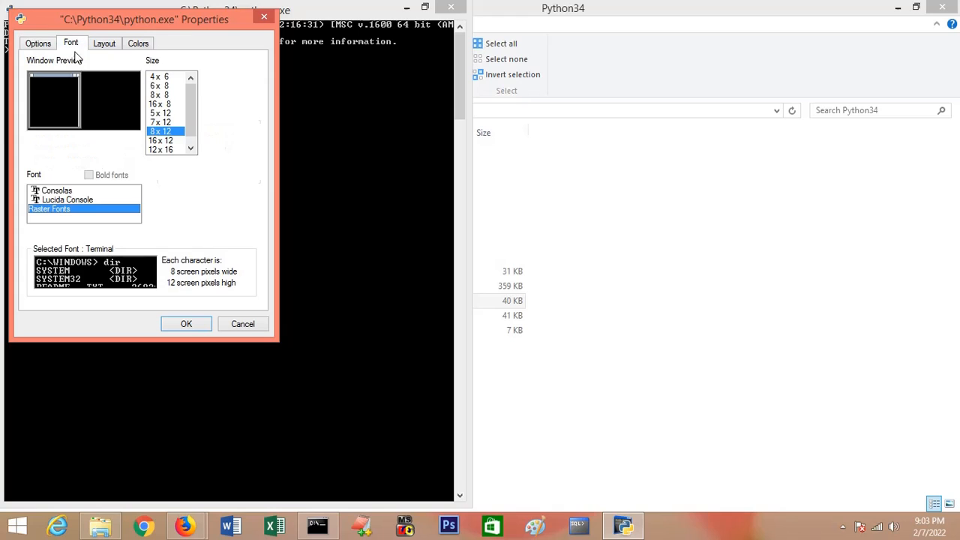
left_click(64, 192)
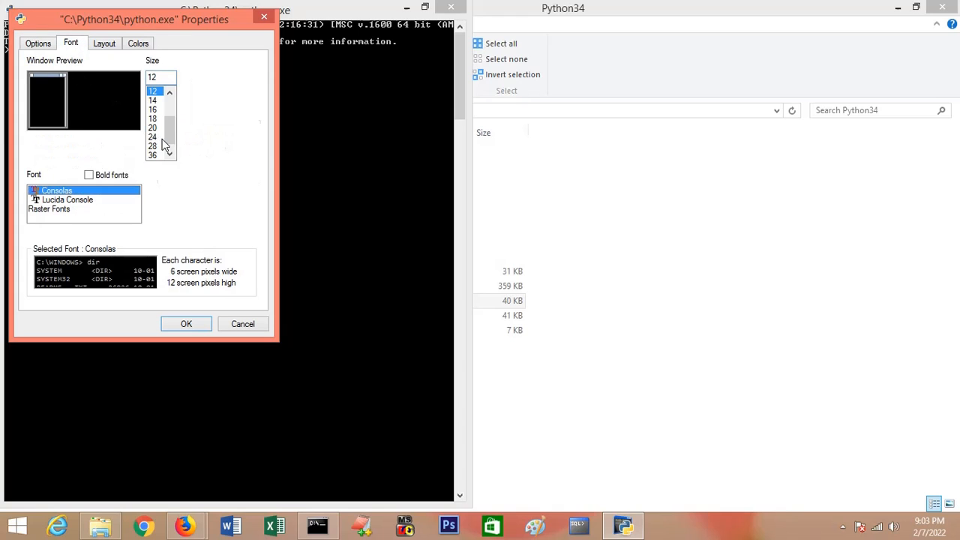
left_click(154, 153)
left_click(154, 146)
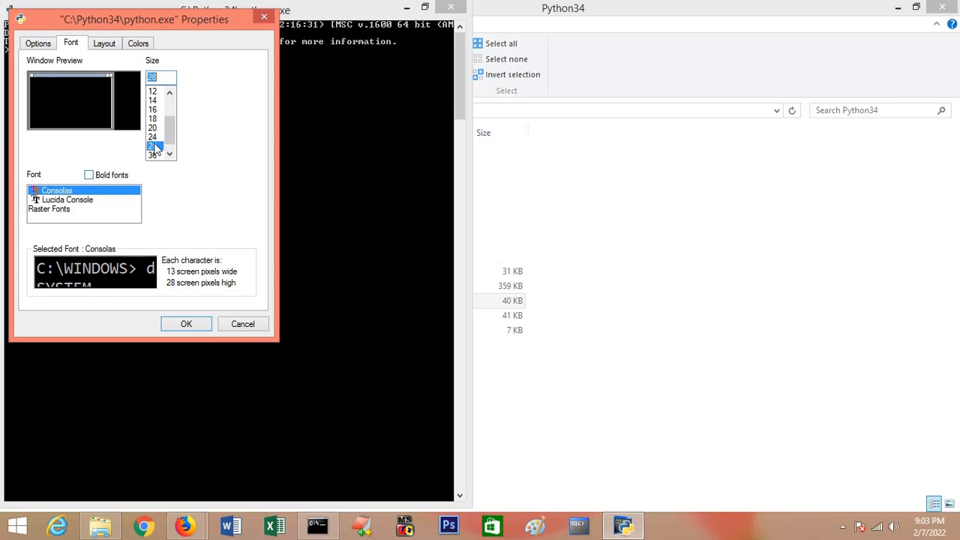
left_click(186, 324)
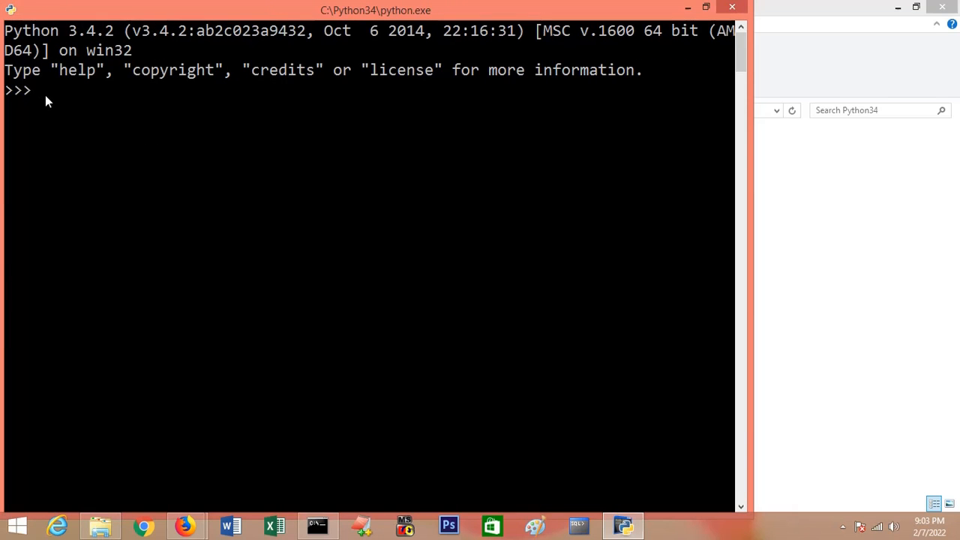
Step: Run print('Hello World!') at the Python interpreter prompt
type("print('Hellow")
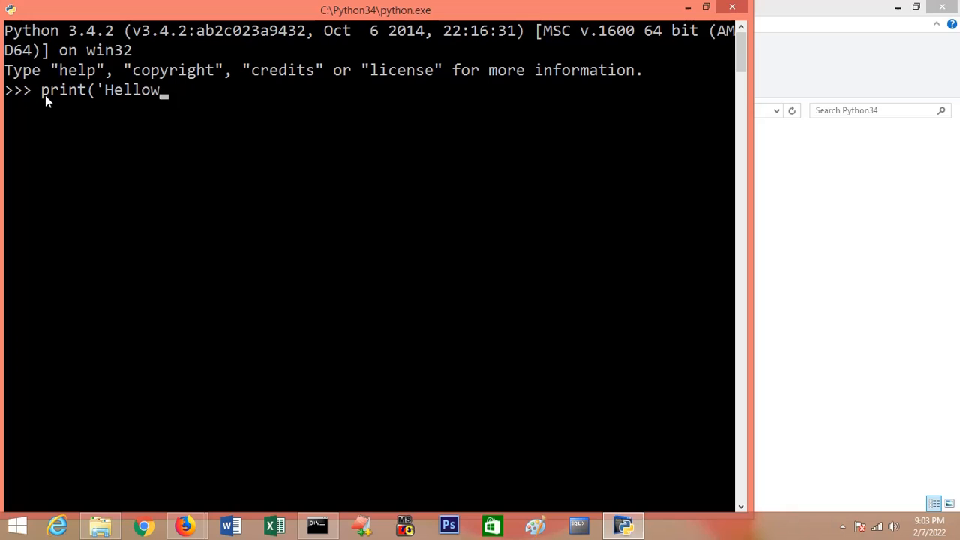
key("BackSpace")
type("World!\"")
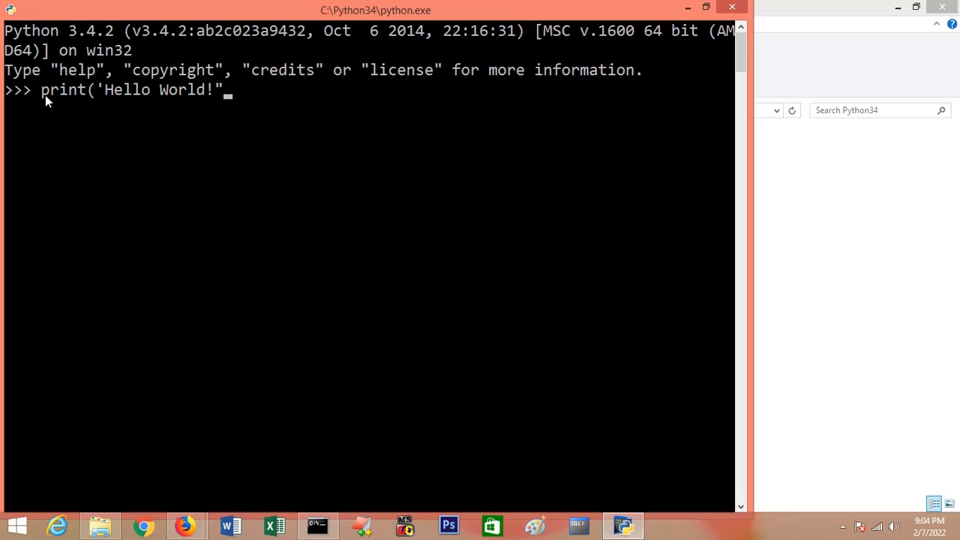
key("BackSpace")
type("')")
key("Return")
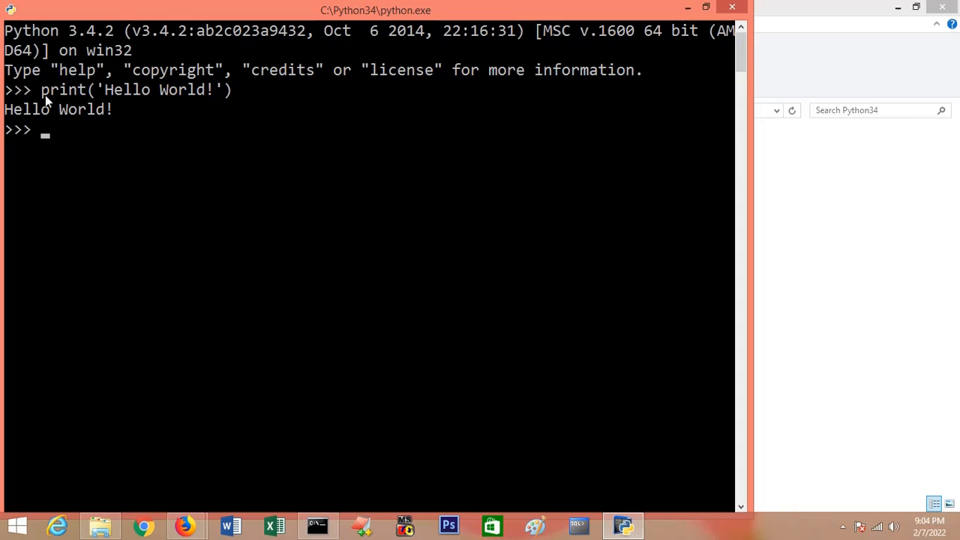
type("z")
key("BackSpace")
type("z")
key("BackSpace")
type("z")
key("BackSpace")
Step: Assign 10 to the variable x and print x at the Python interpreter prompt
type("x = 10")
key("Return")
type("print (x)")
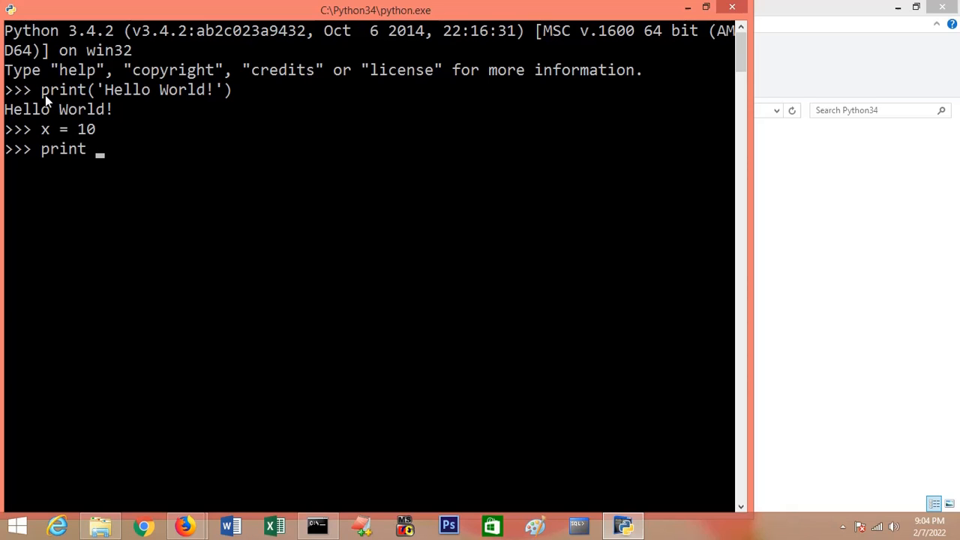
key("Return")
Step: Quit the Python interpreter with exit()
type("exit")
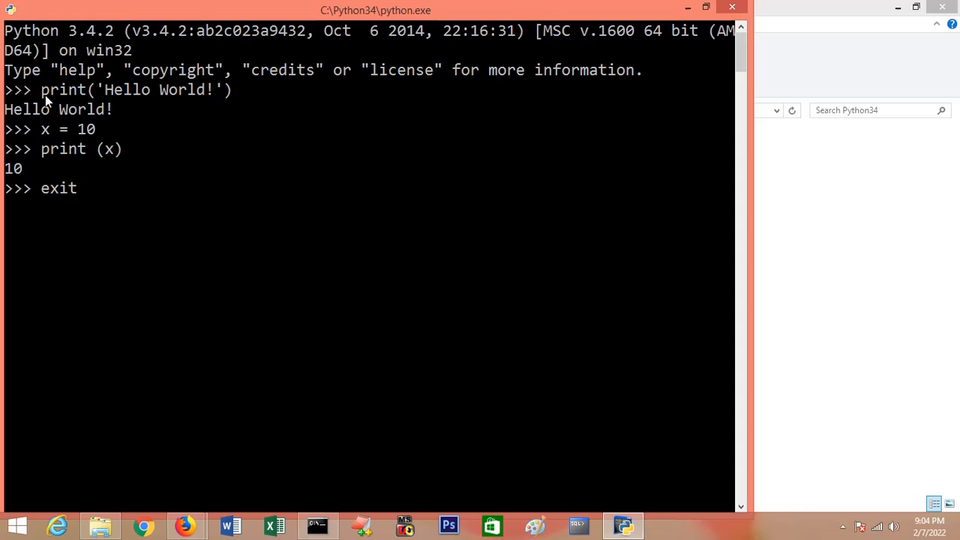
type("()")
key("Return")
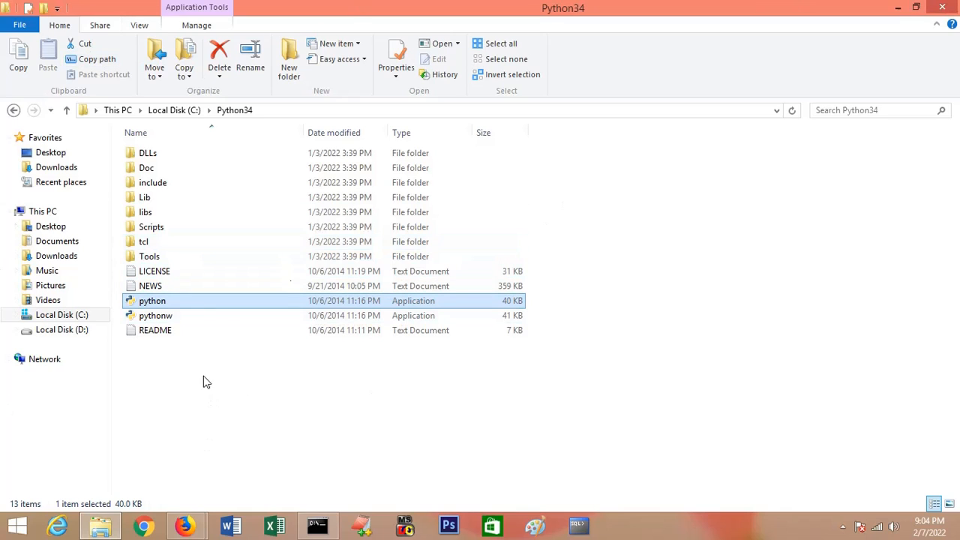
Step: Switch to EditPlus and create a new blank document using the Others file type option
left_click(361, 530)
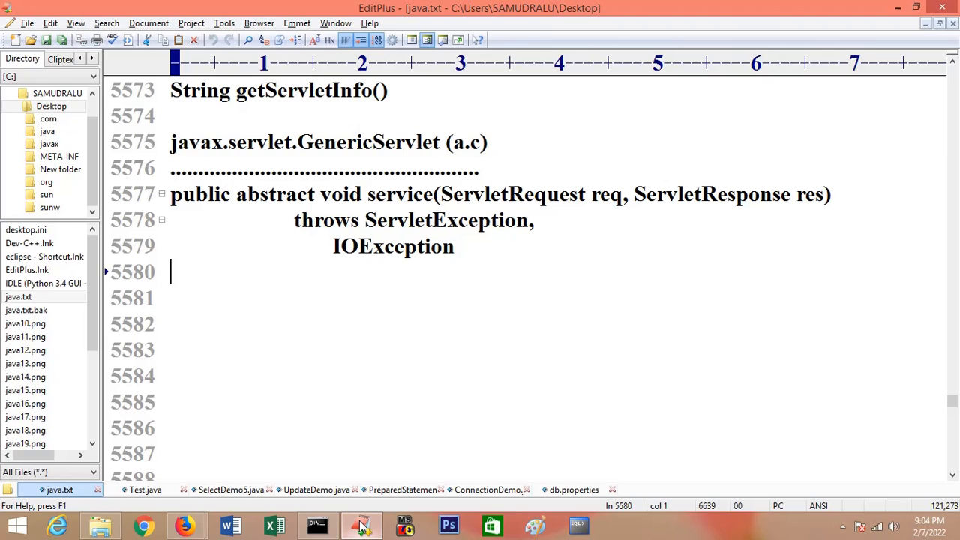
key("alt+f")
key("Right")
key("Up")
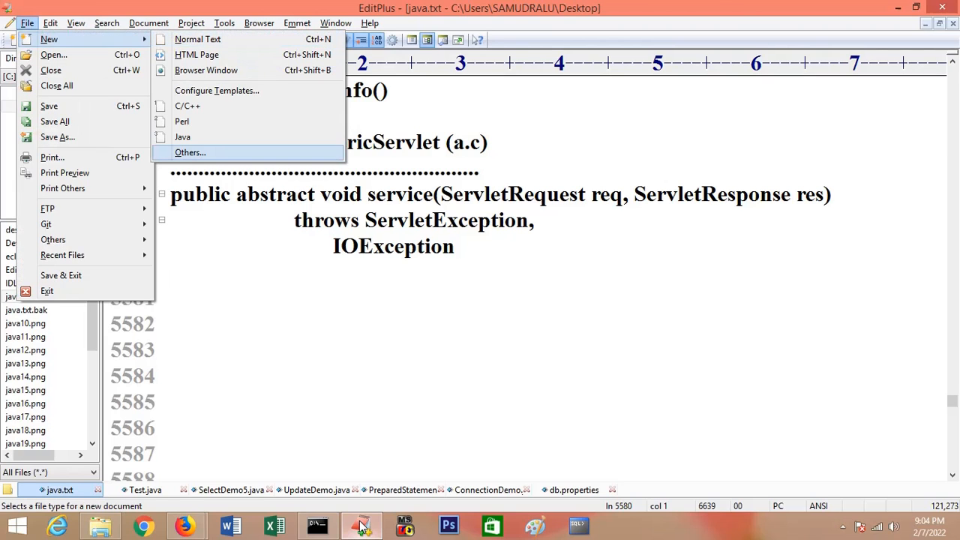
key("Return")
key("Return")
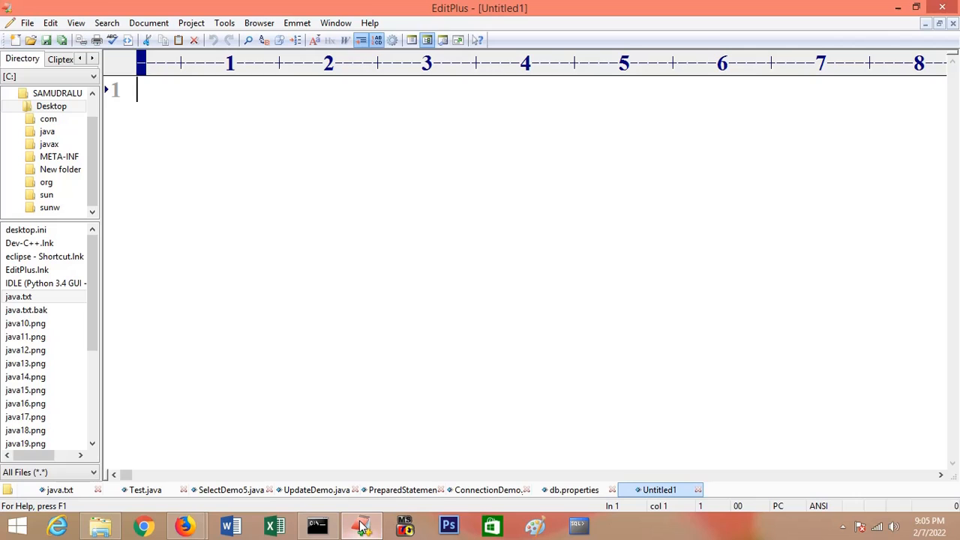
Step: Write the statement print('HELLO WORLD!') on the first line of the new document
type("print")
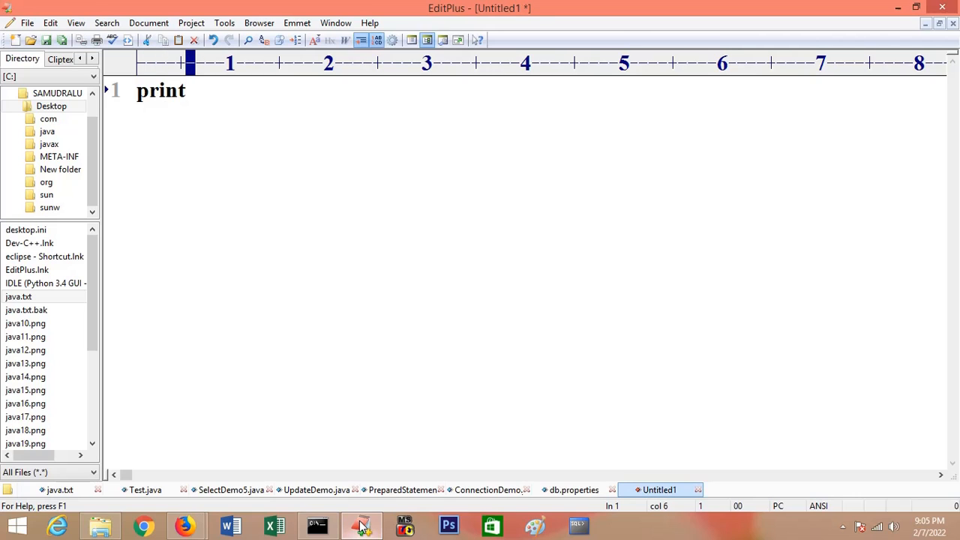
type("(")
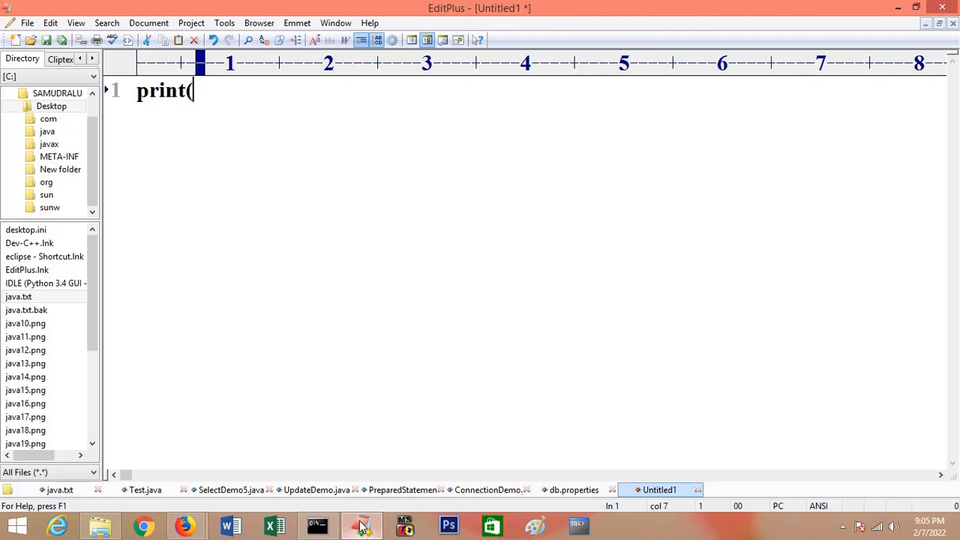
type("\"")
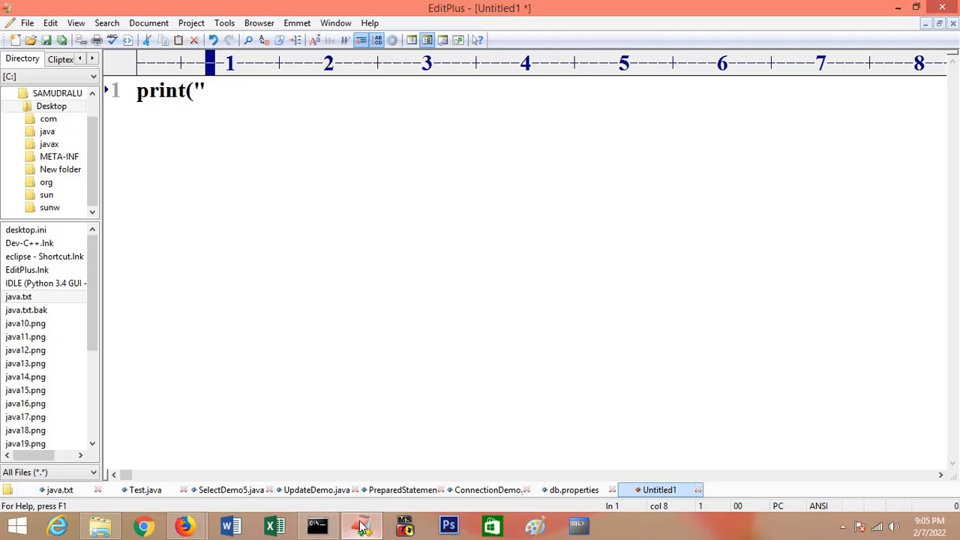
key("BackSpace")
type("'H")
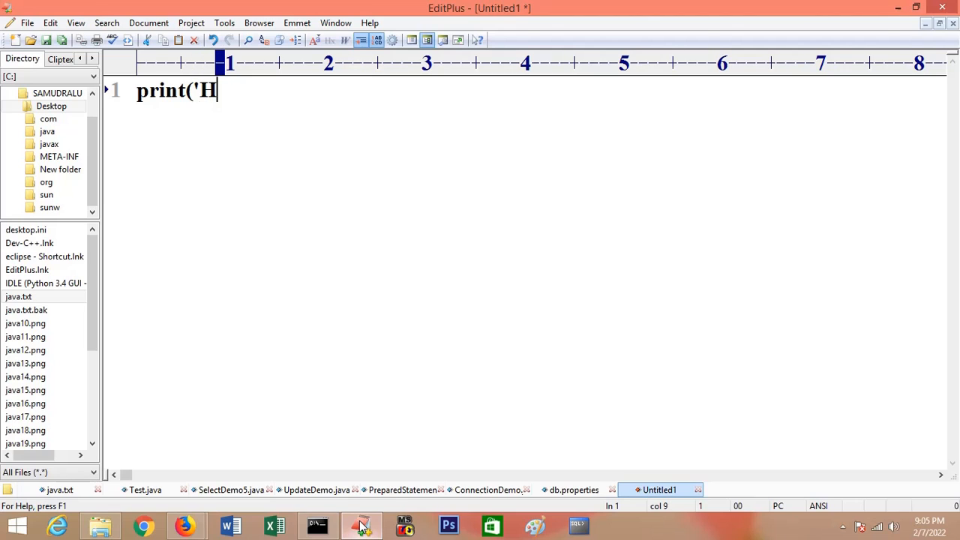
type("ELLO ")
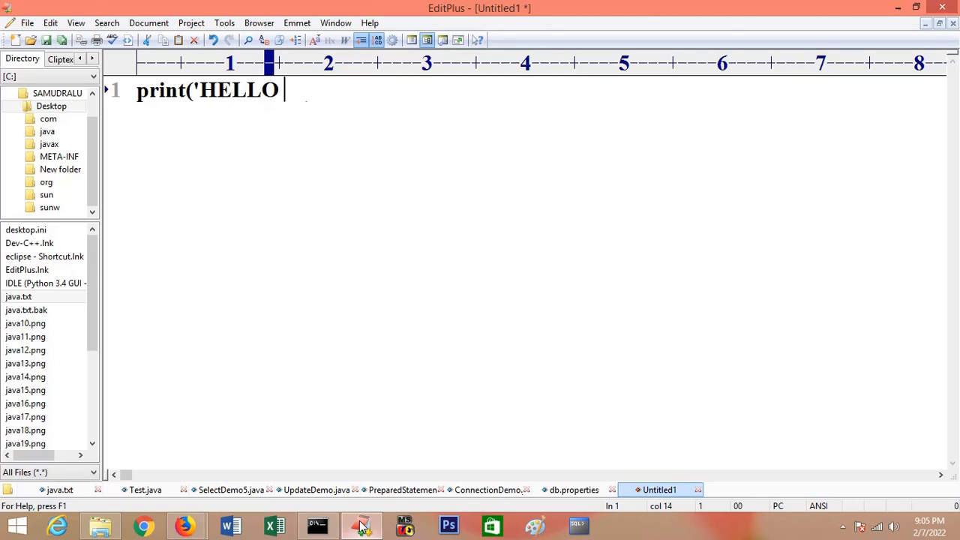
type("WOR")
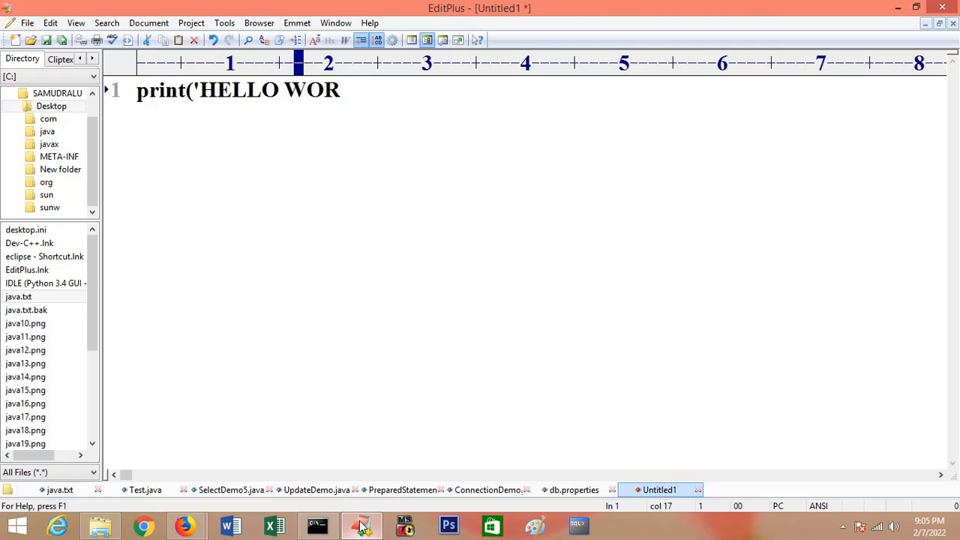
type("LD!\"")
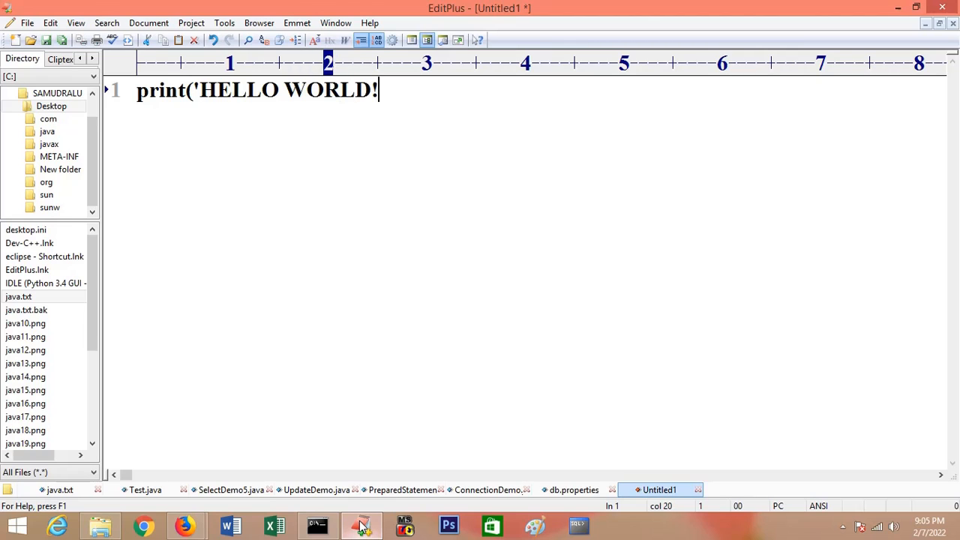
key("Return")
key("BackSpace")
key("BackSpace")
type("')")
Step: Start saving the document, create a folder named python_classes on Local Disk (D:), and open it as the save location
key("ctrl+s")
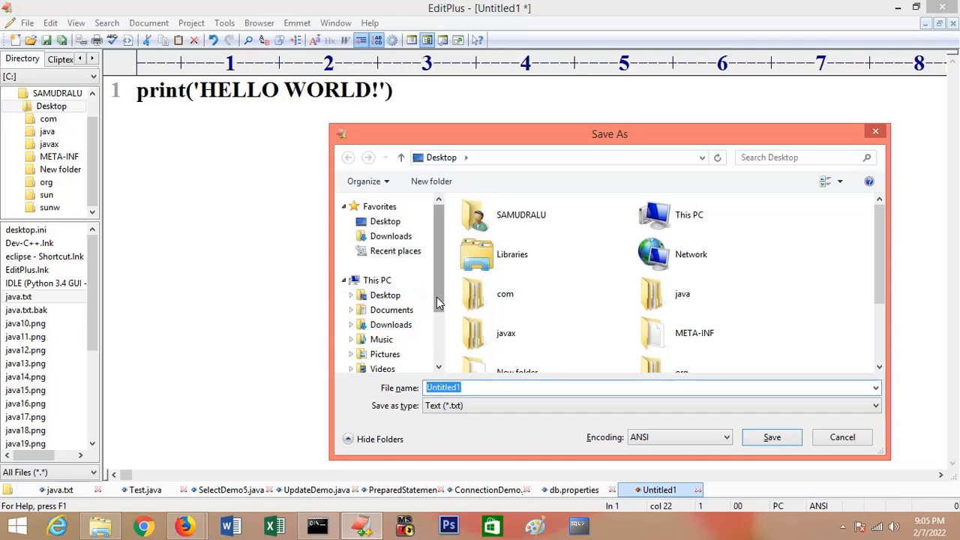
scroll(439, 302, "down", 2)
left_click(413, 335)
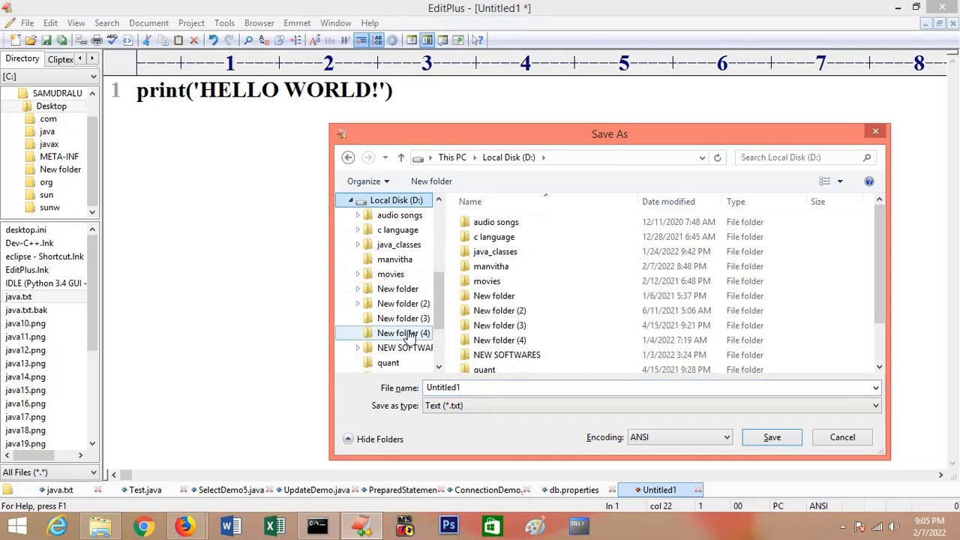
right_click(857, 347)
mouse_move(863, 314)
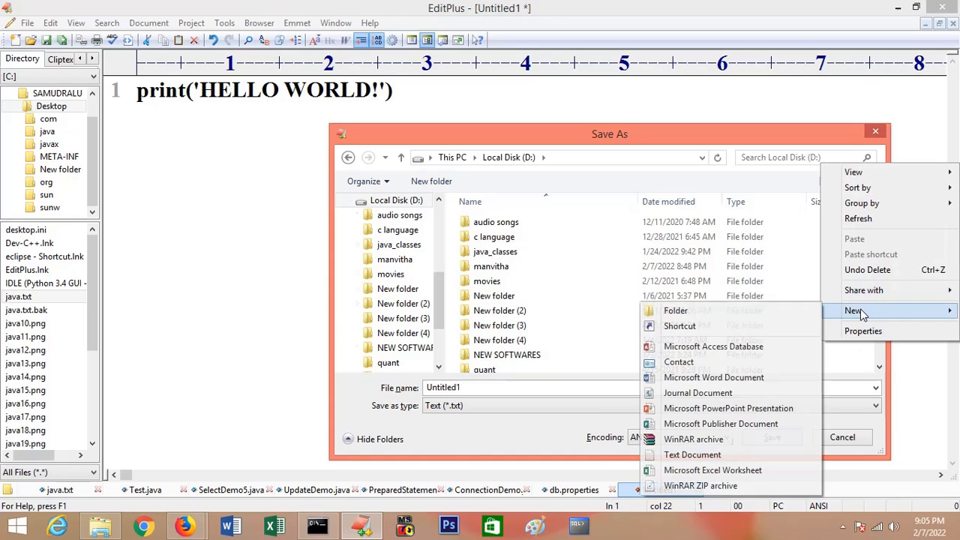
left_click(746, 310)
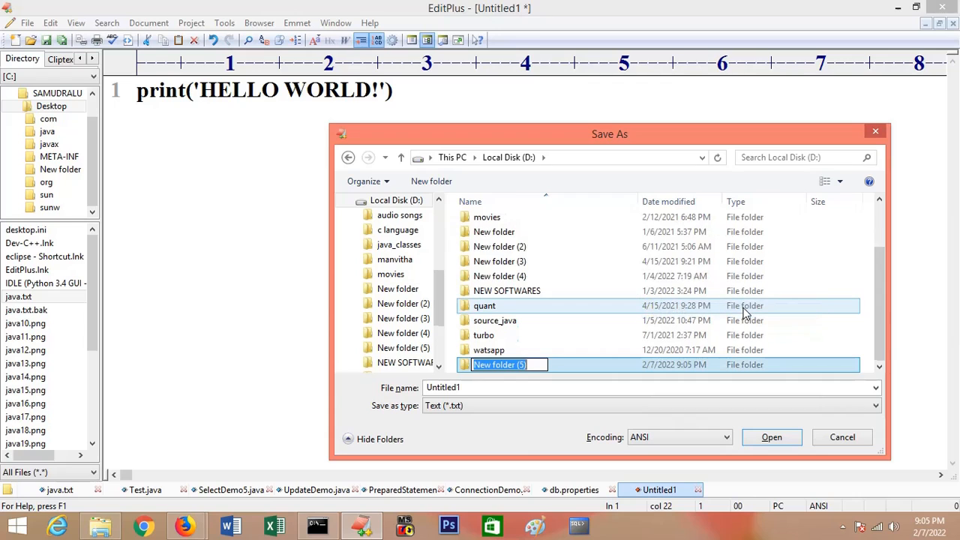
key("BackSpace")
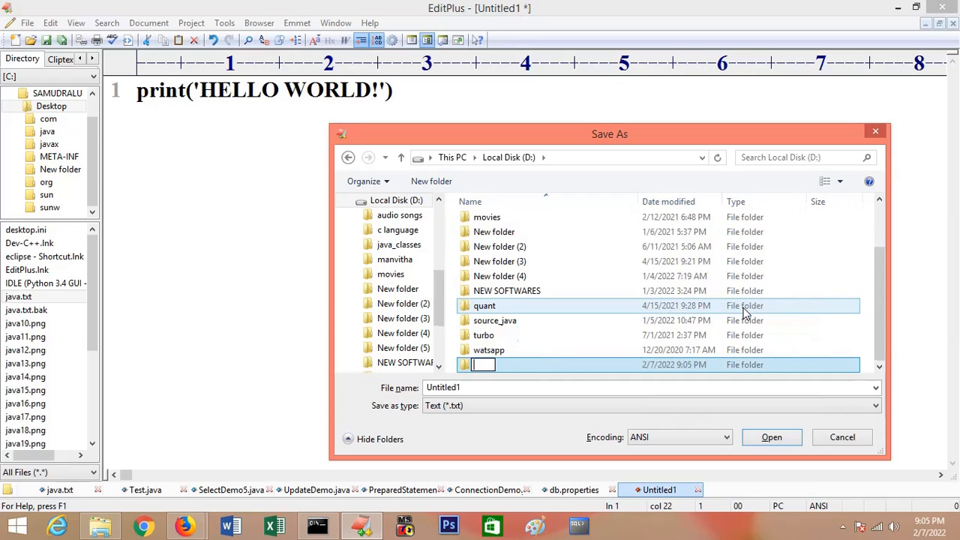
type("python_")
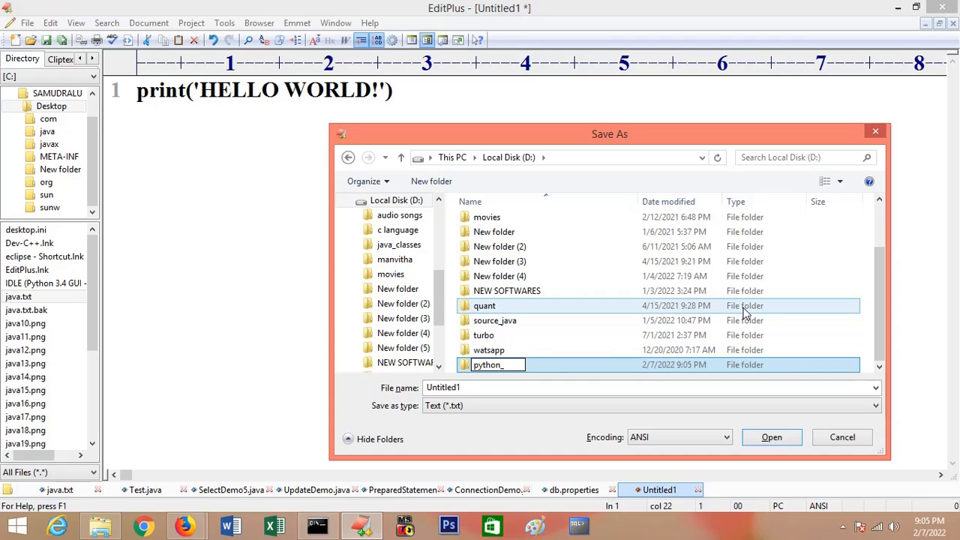
type("classes")
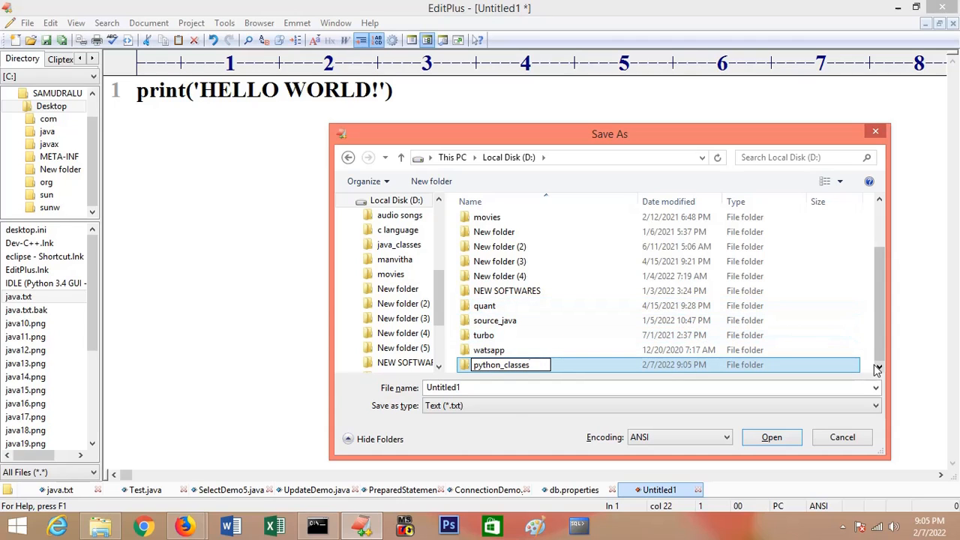
left_click(679, 368)
double_click(473, 367)
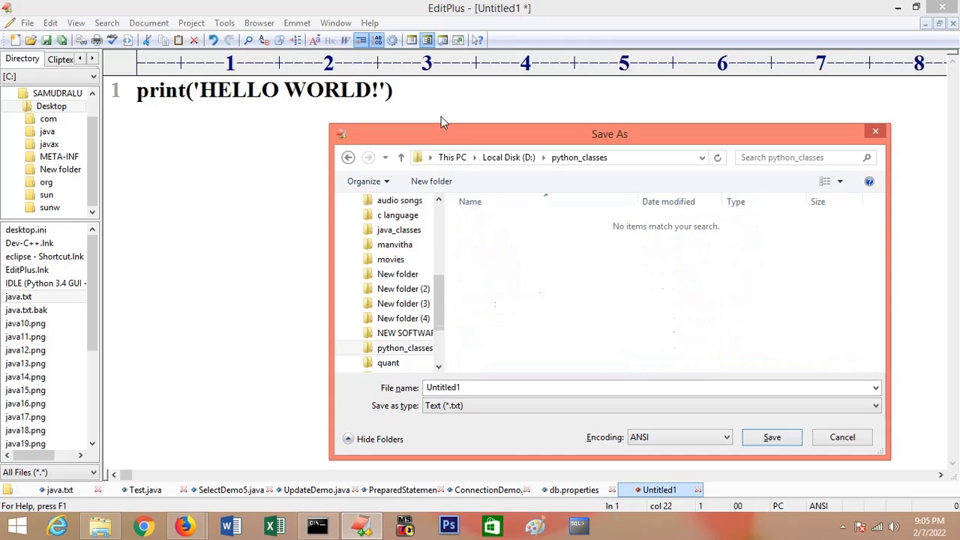
Step: Save the document as first.py in the python_classes folder
double_click(475, 387)
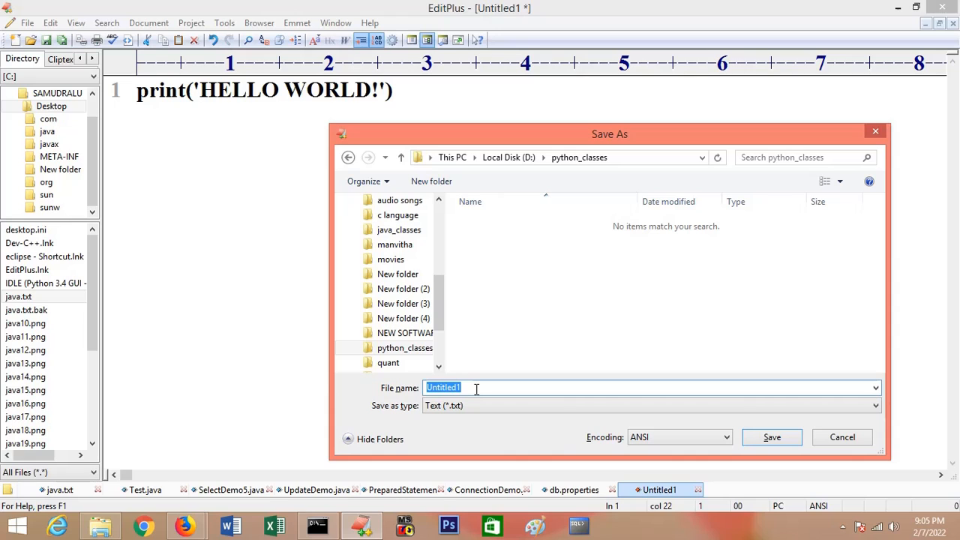
type("first.py")
key("Return")
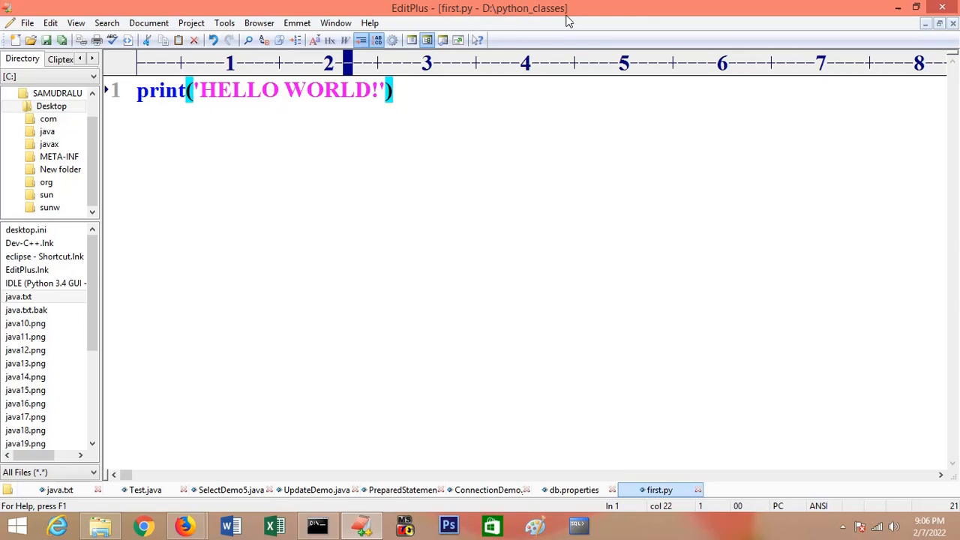
Step: Switch to Command Prompt and change the working directory to D:\python_classes
left_click(321, 527)
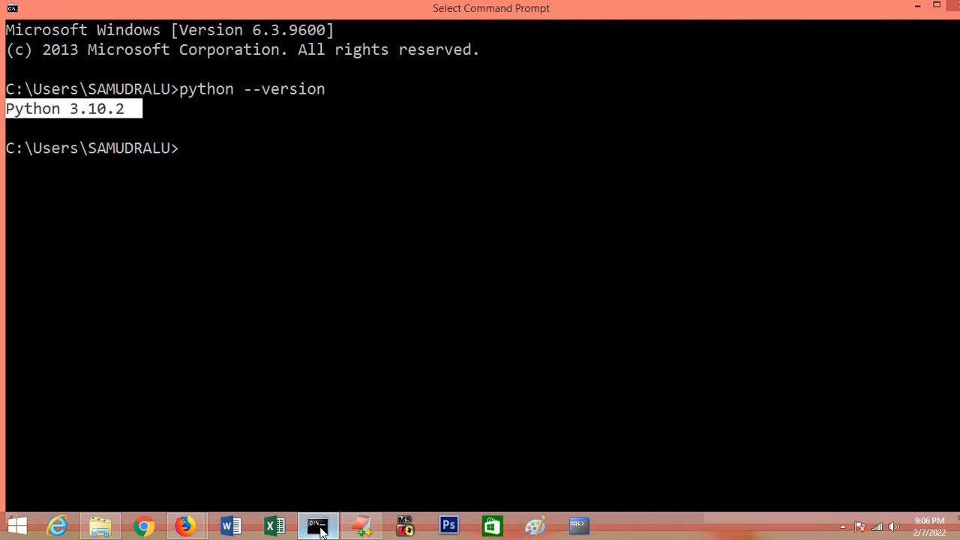
type("d:")
key("Return")
type("c")
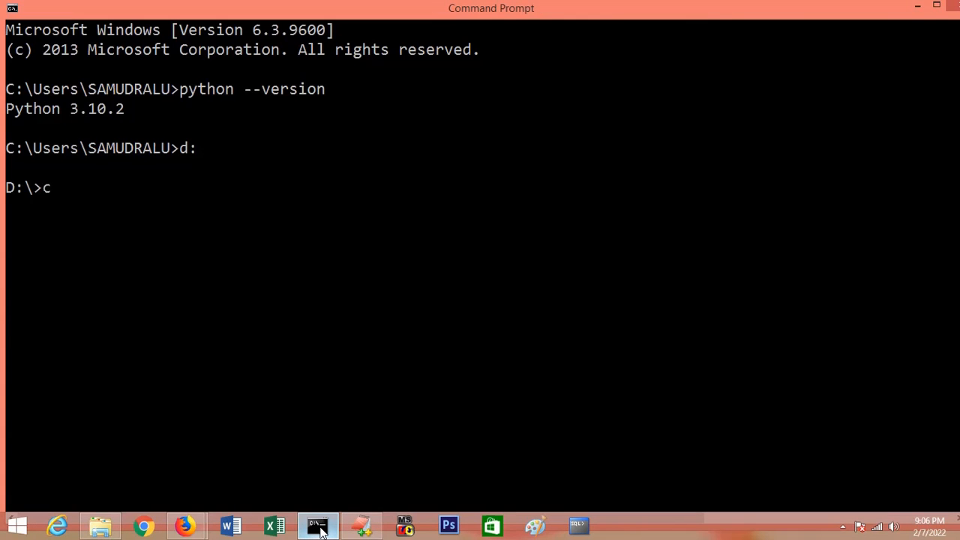
type("d py")
key("Tab")
key("Return")
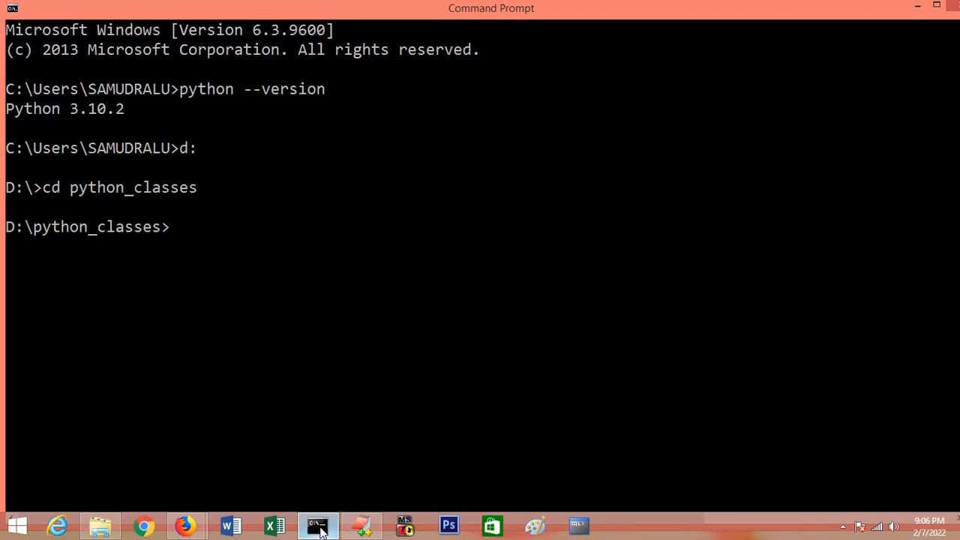
Step: Clear the console and run the script with python first.py
key("Return")
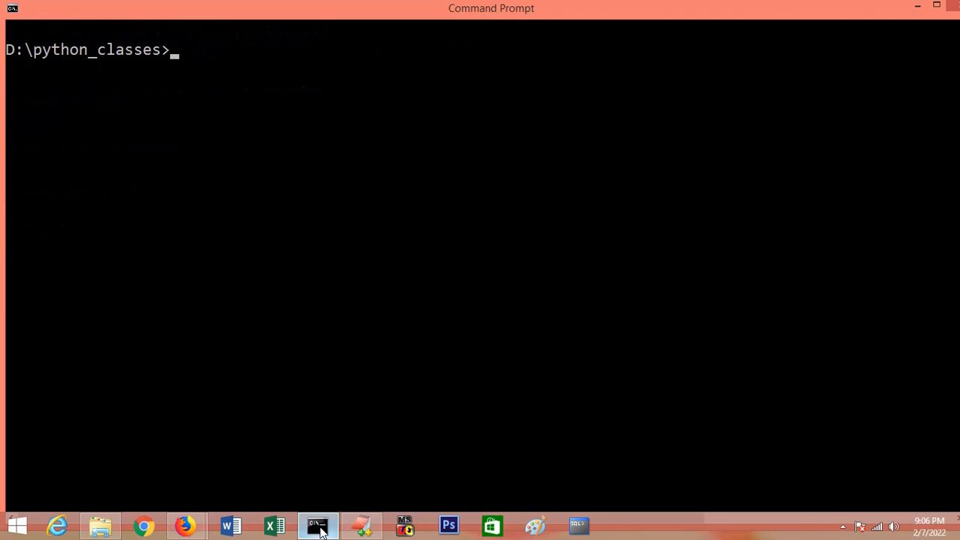
type("python fir")
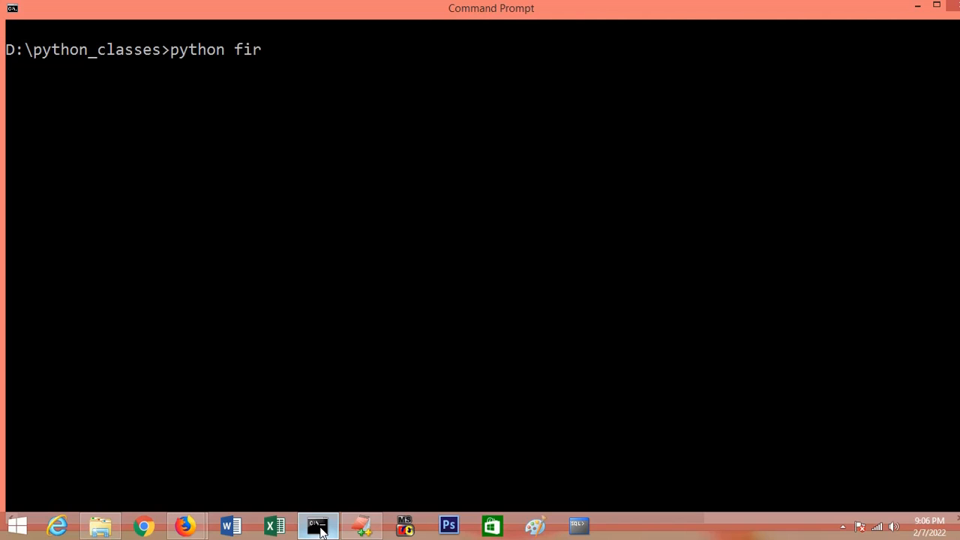
type("st.py")
key("Return")
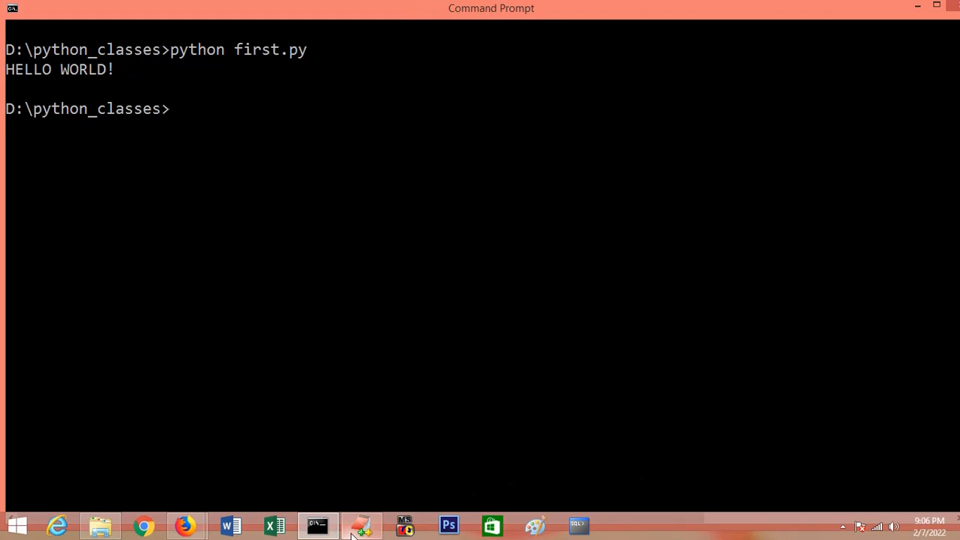
Step: Switch to EditPlus, replace the code in first.py with x=10 and print(x) on separate lines, and save the file
left_click(354, 529)
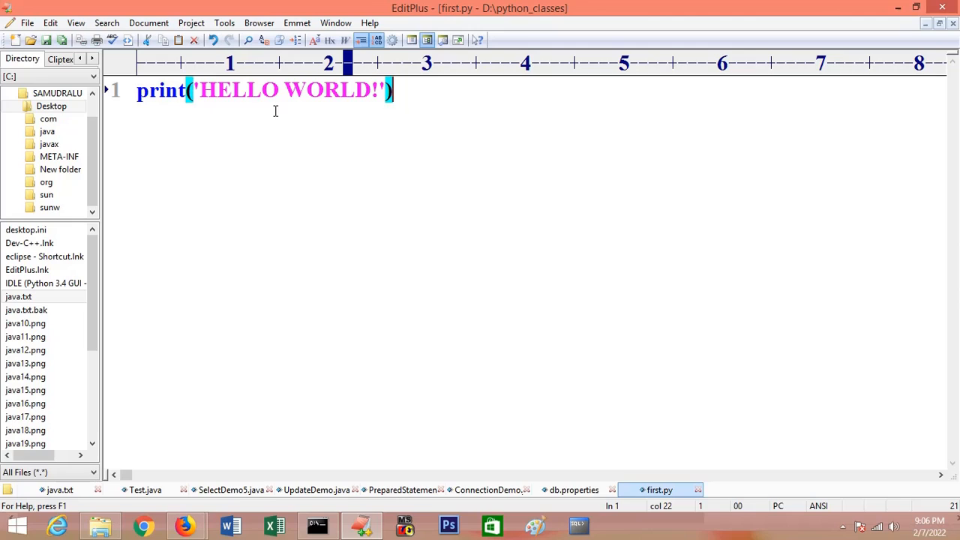
key("BackSpace")
key("BackSpace")
key("BackSpace")
key("BackSpace")
key("BackSpace")
key("BackSpace")
key("BackSpace")
key("BackSpace")
key("BackSpace")
key("BackSpace")
key("BackSpace")
key("BackSpace")
key("BackSpace")
key("BackSpace")
key("BackSpace")
key("BackSpace")
key("BackSpace")
key("BackSpace")
key("BackSpace")
key("BackSpace")
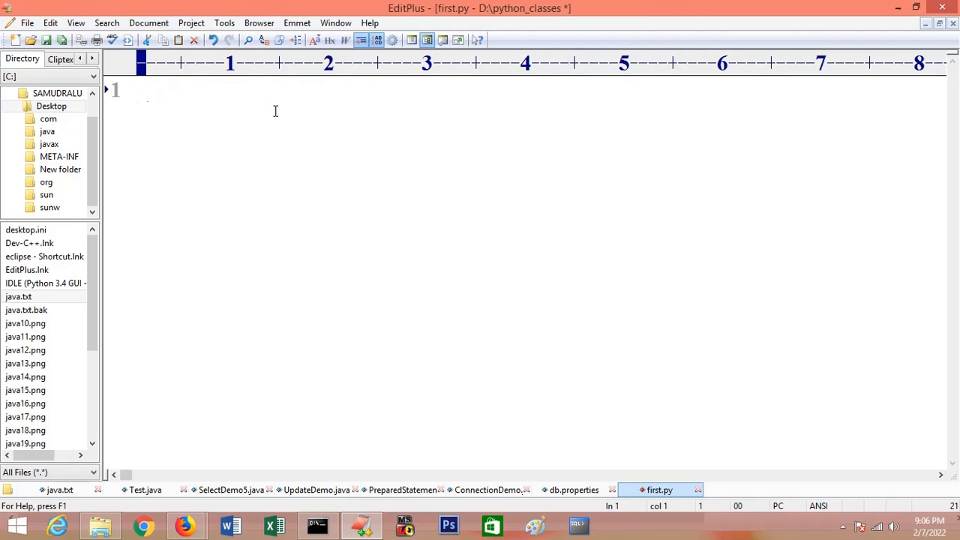
type("x=10")
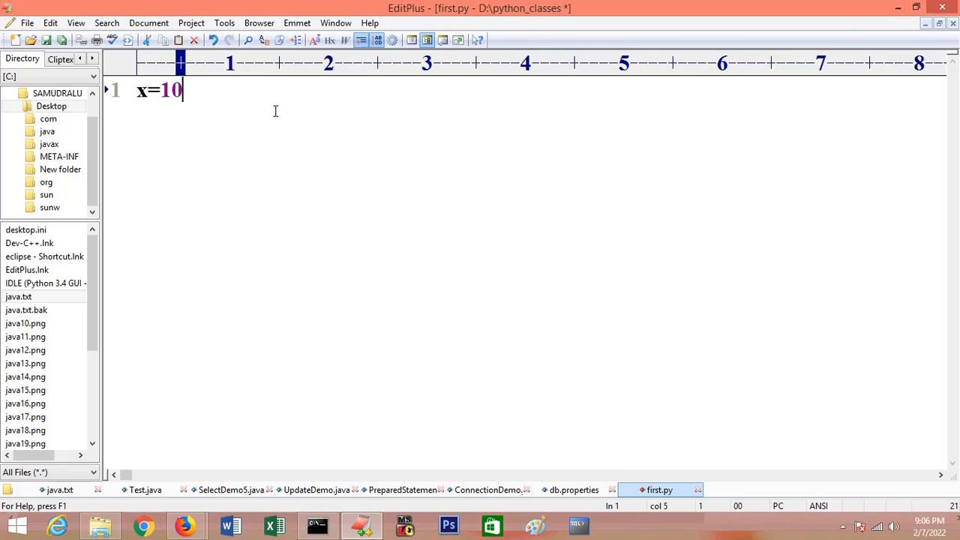
key("Return")
type("print")
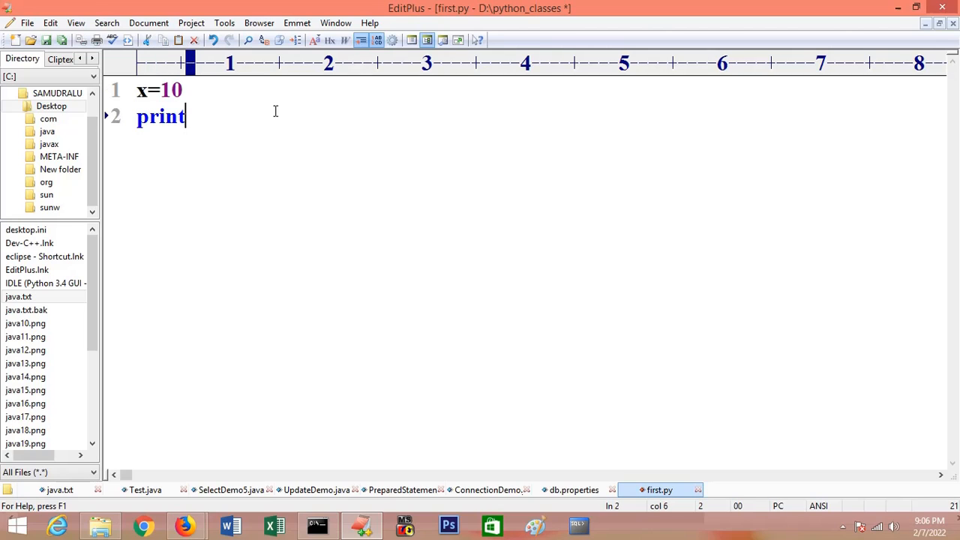
type("(x)")
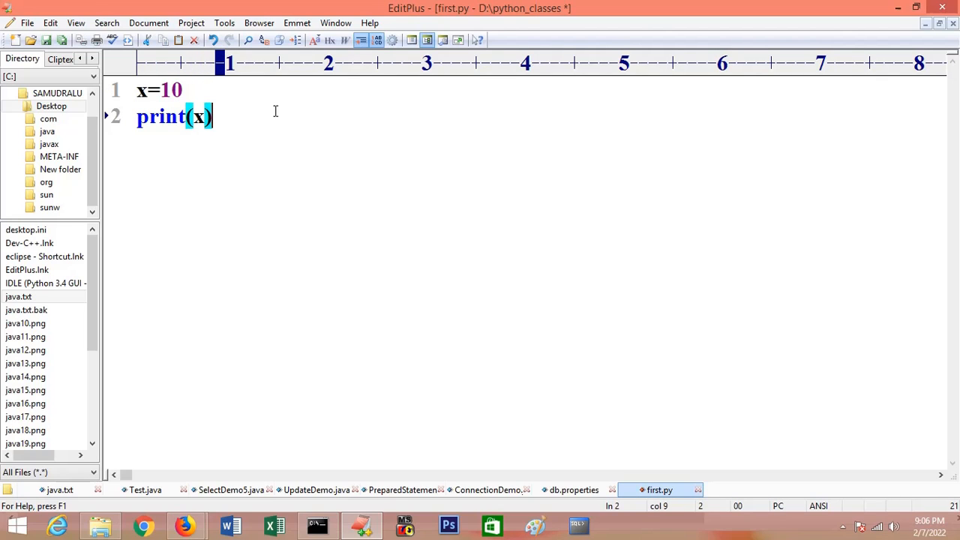
key("ctrl+s")
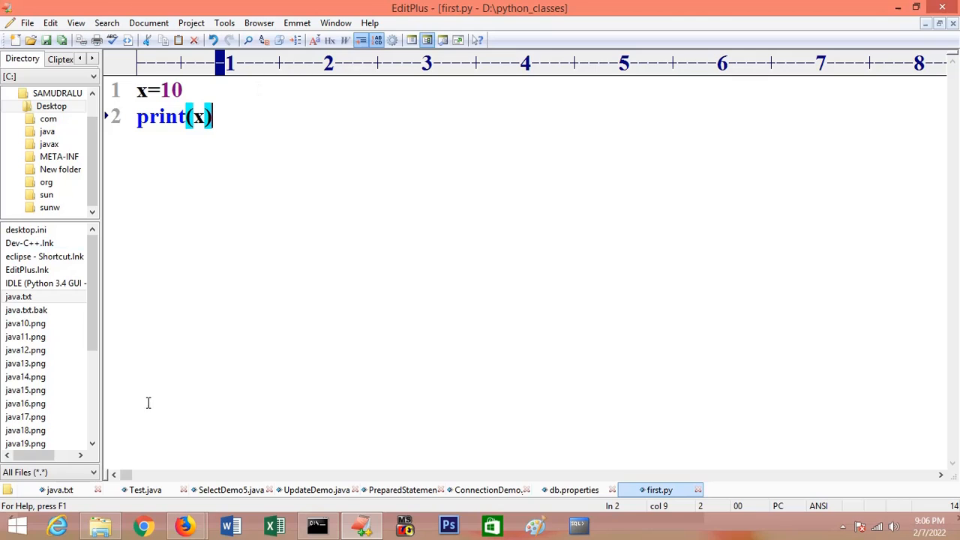
Step: Switch to Command Prompt, rerun the updated script with python first.py, and return to EditPlus
left_click(318, 526)
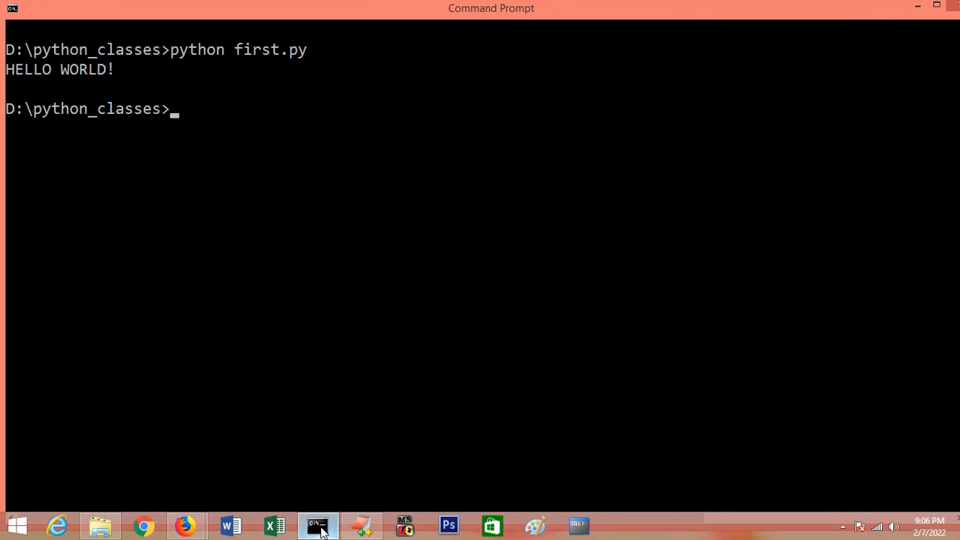
key("Up")
key("Return")
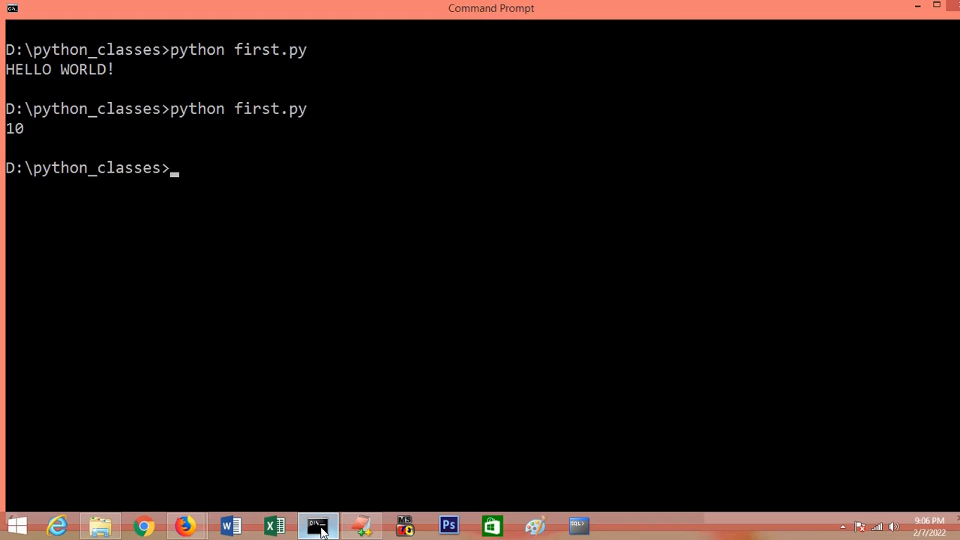
left_click(321, 529)
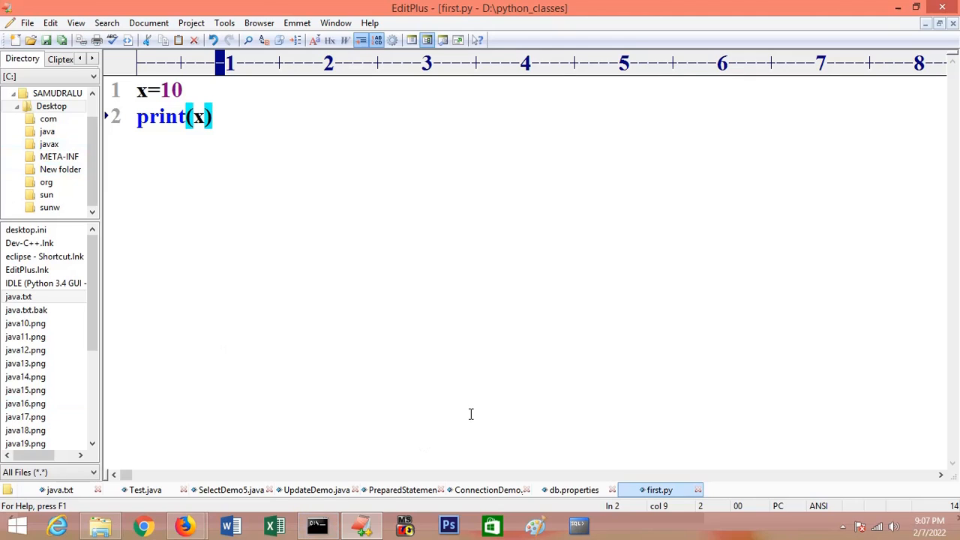
mouse_move(315, 528)
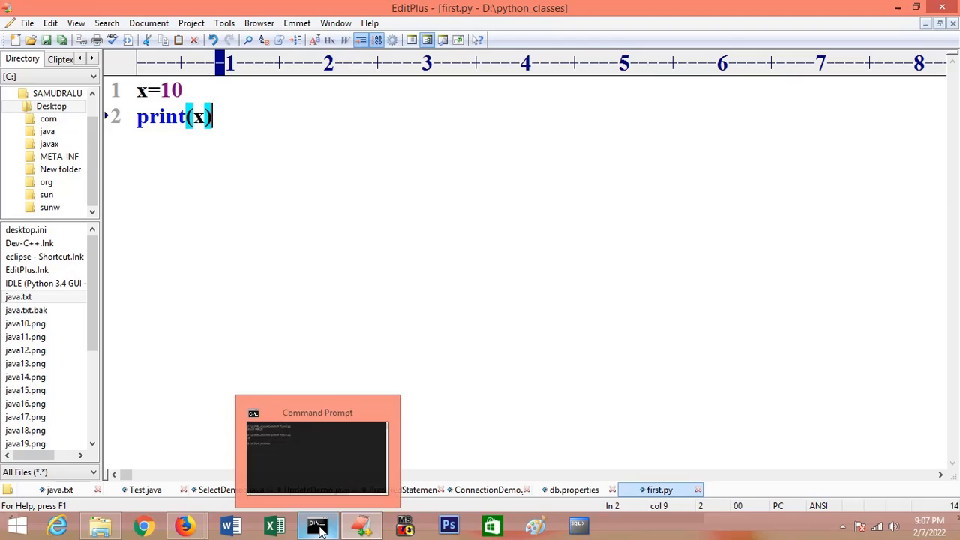
left_click(314, 529)
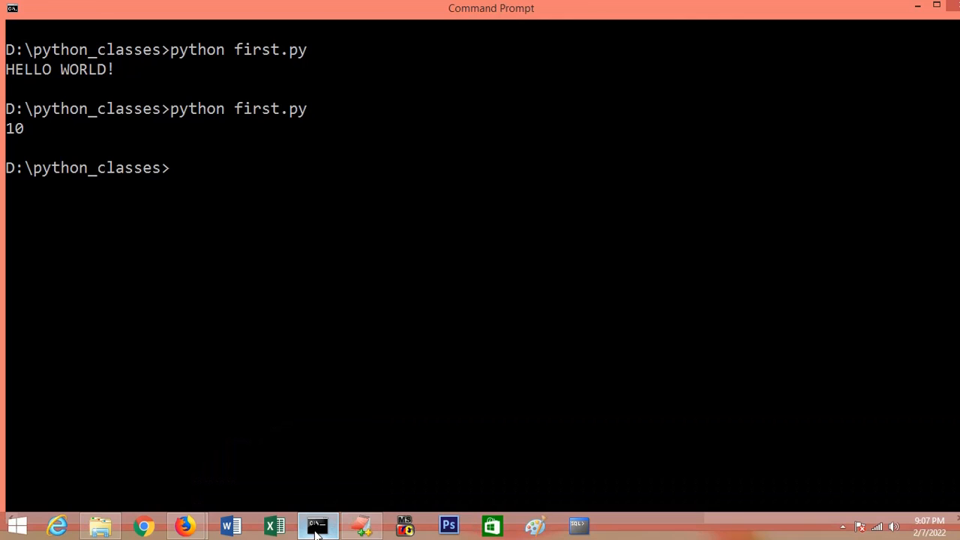
left_click(314, 533)
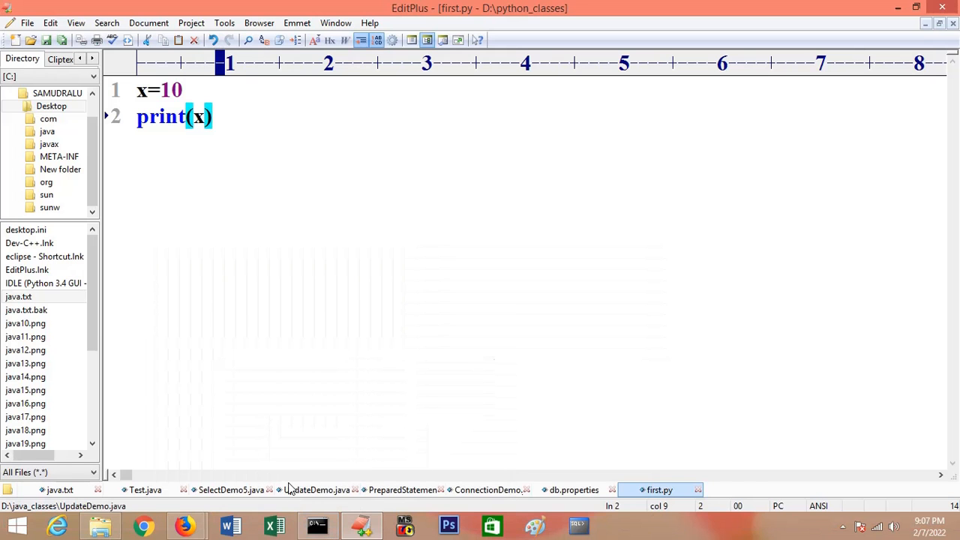
left_click(316, 533)
left_click(316, 529)
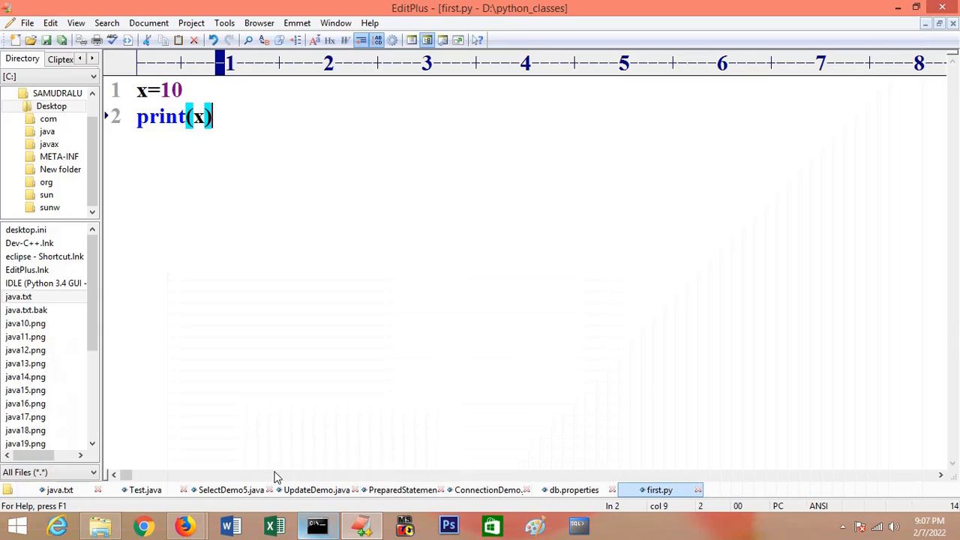
left_click_drag(140, 90, 231, 122)
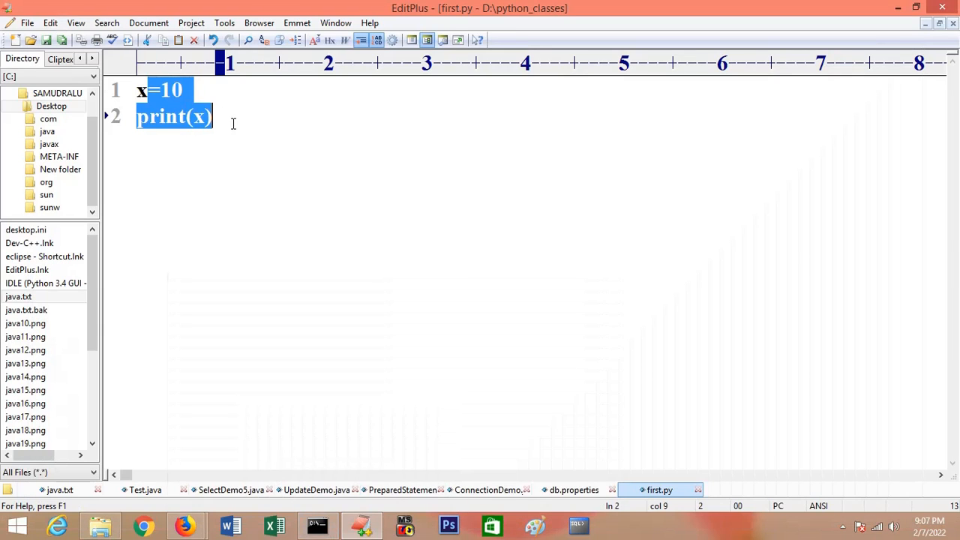
left_click(231, 122)
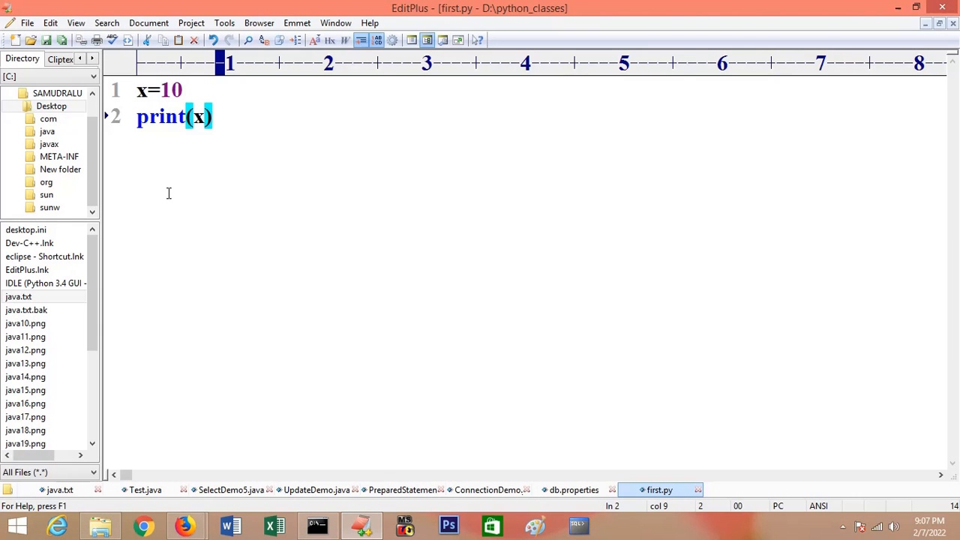